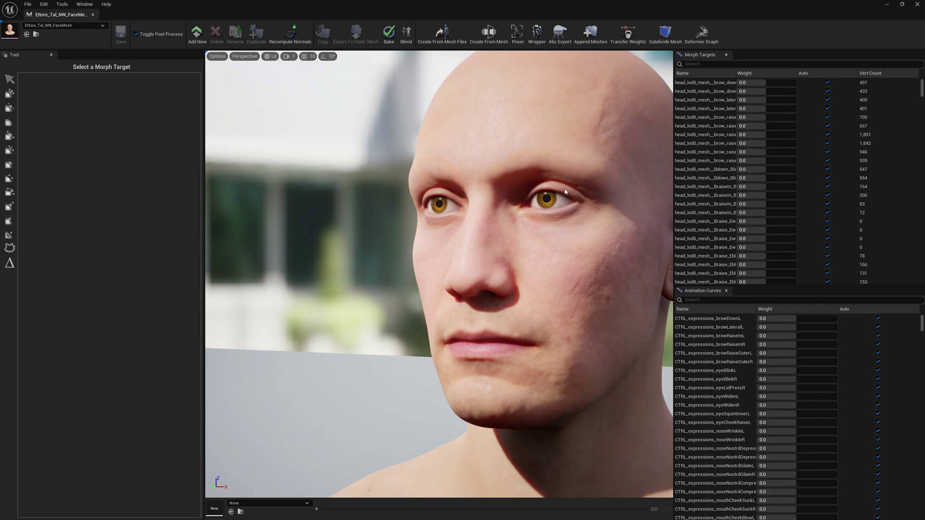
pyautogui.moveTo(594, 181); pyautogui.dragTo(375, 121)
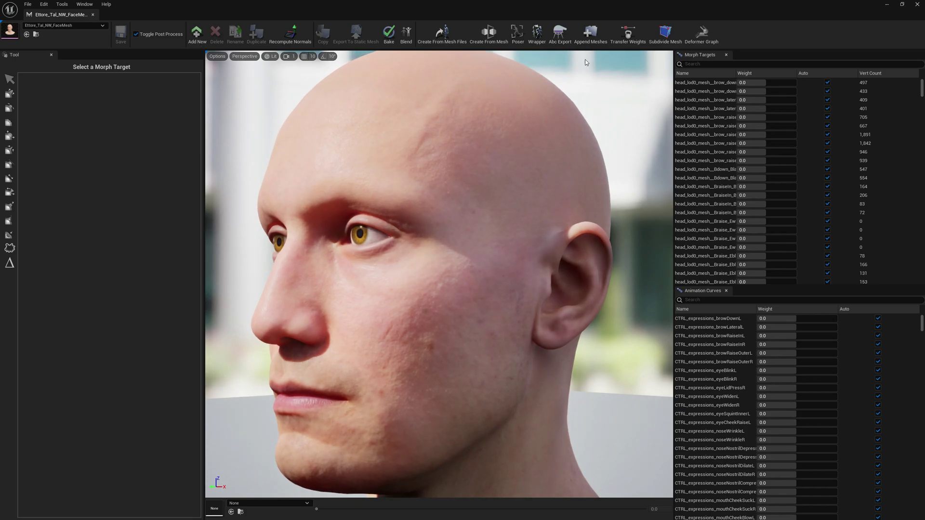
pyautogui.click(61, 4)
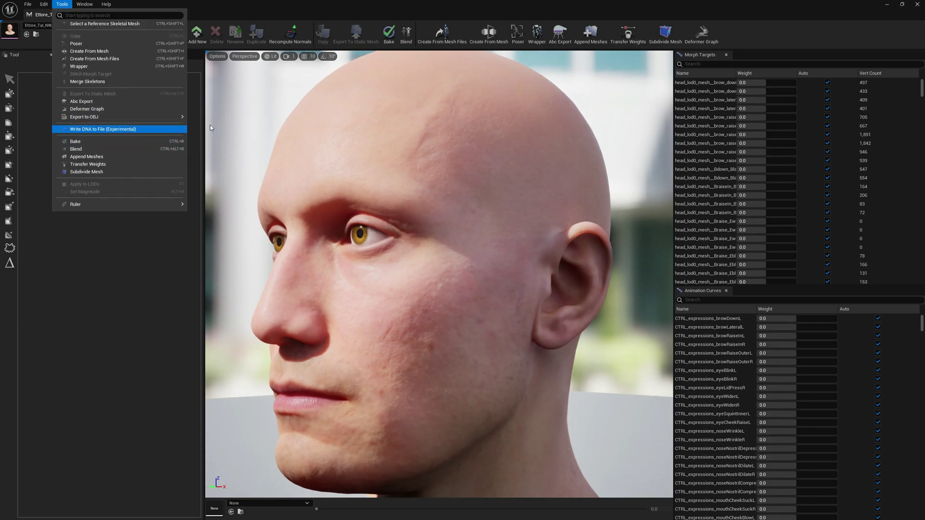
pyautogui.moveTo(210, 127)
pyautogui.mouseDown(button='right')
pyautogui.moveTo(308, 58)
pyautogui.moveTo(270, 159)
pyautogui.moveTo(212, 115)
pyautogui.moveTo(217, 127)
pyautogui.mouseUp(button='right')
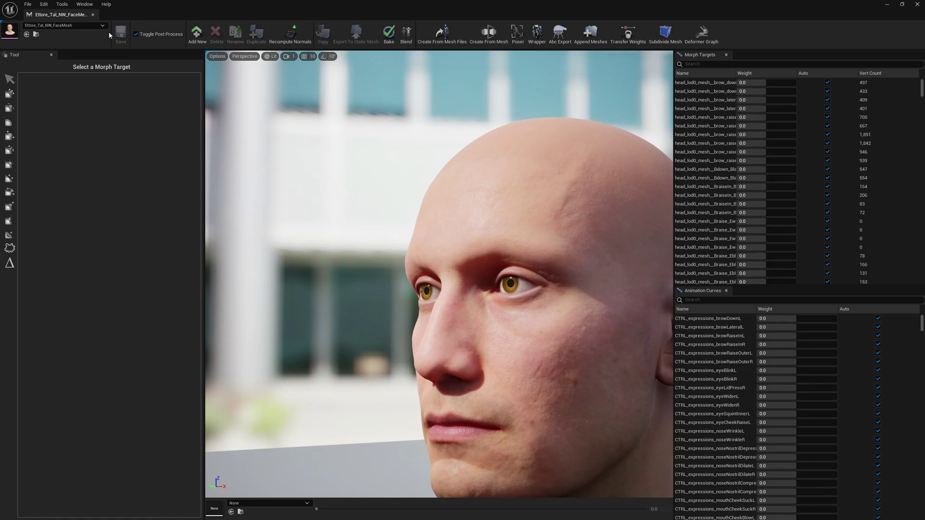
# Step: Open the OBJ export options, keep Quad Export enabled, and reset Quad Adjacency Weight to 1.0 and Quad Search Rounds to 1
pyautogui.click(62, 4)
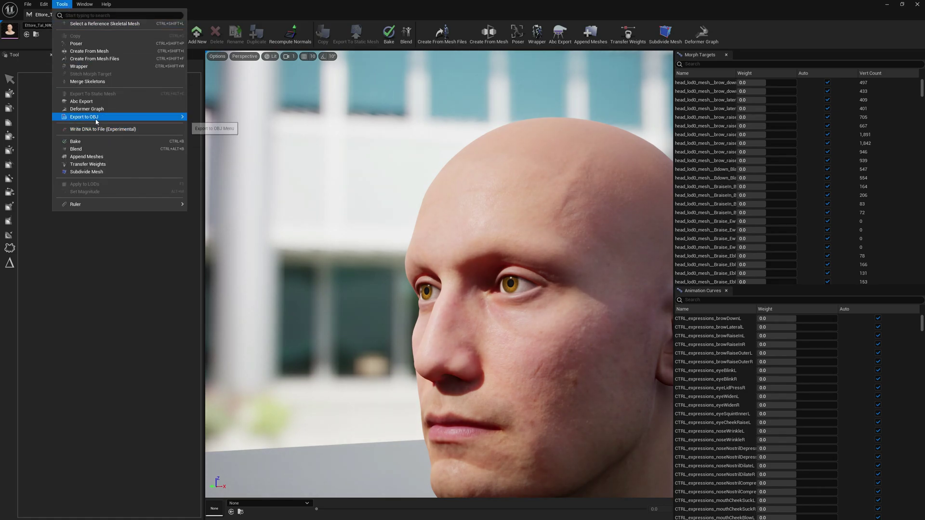
pyautogui.moveTo(97, 121)
pyautogui.click(221, 119)
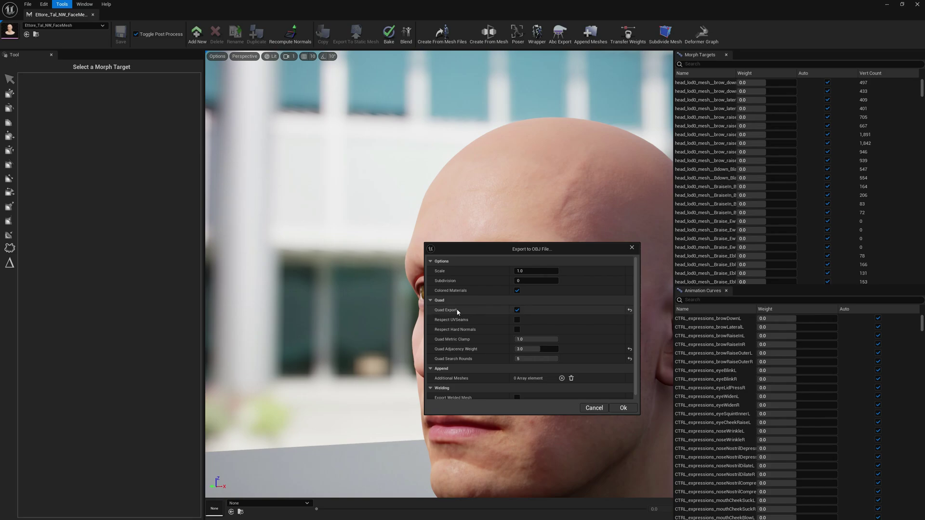
pyautogui.click(517, 310)
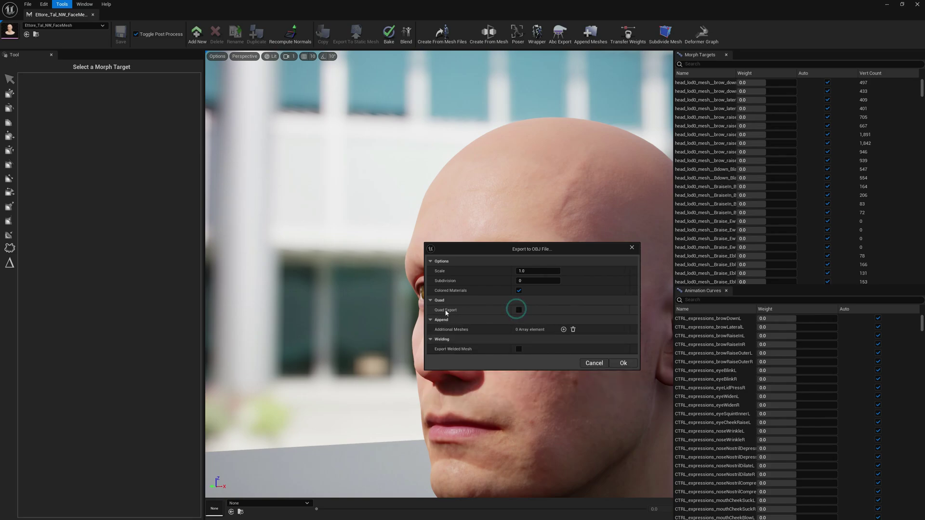
pyautogui.click(519, 311)
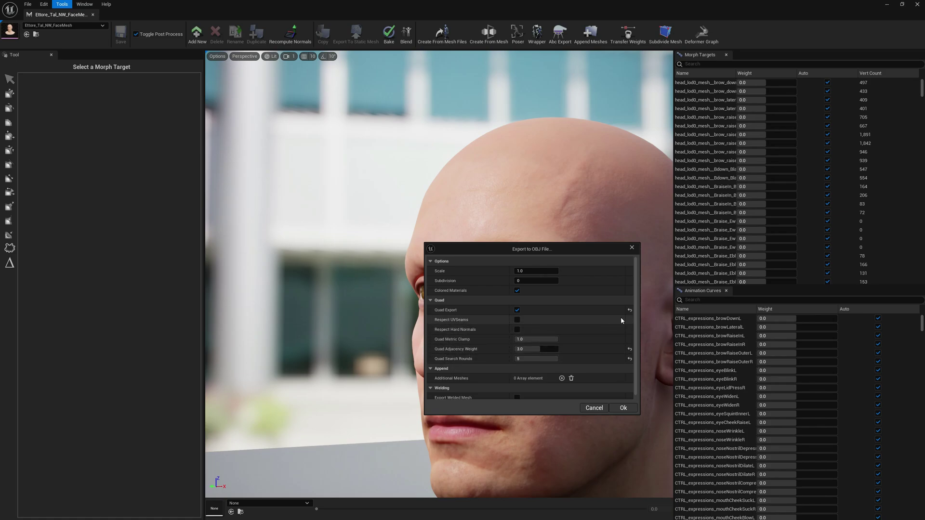
pyautogui.click(630, 349)
pyautogui.click(630, 359)
pyautogui.click(518, 310)
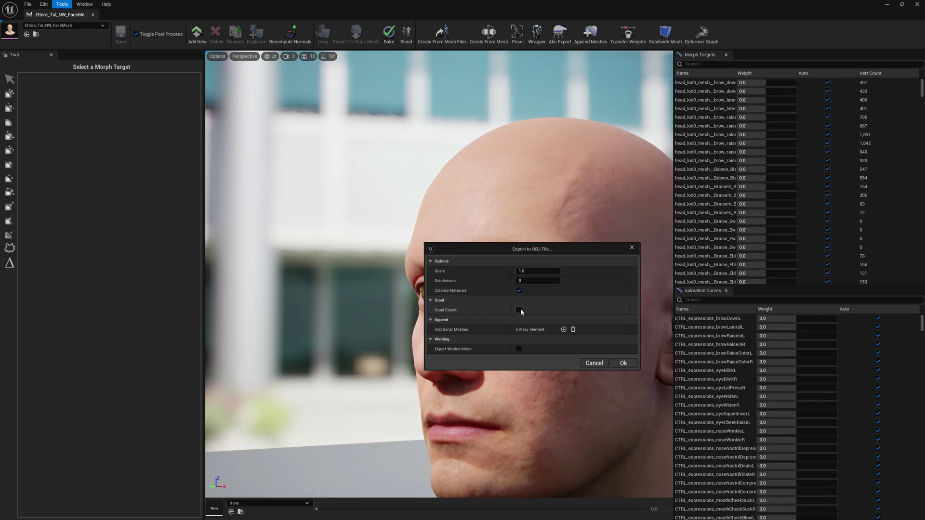
pyautogui.click(519, 311)
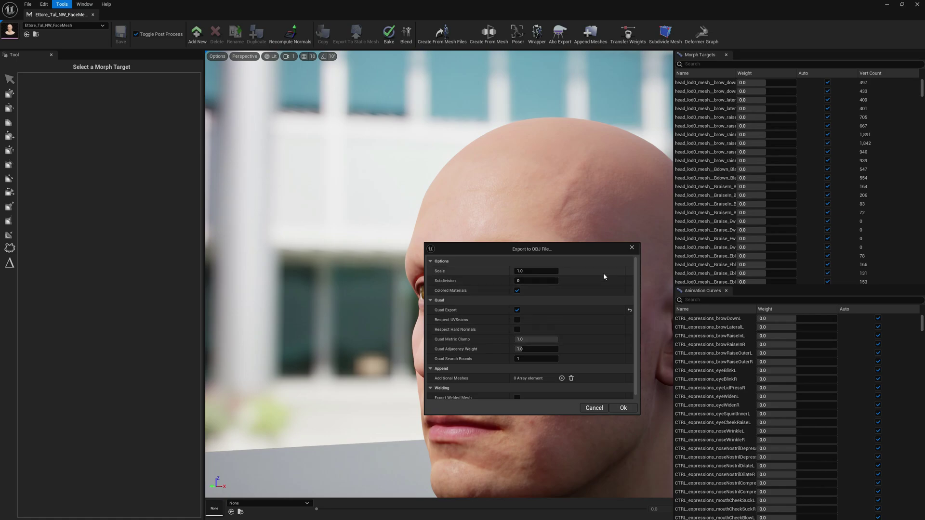
# Step: Add one additional mesh to the export and assign the m_tal_nrw_body skeletal mesh to it
pyautogui.scroll(-1, 552, 302)
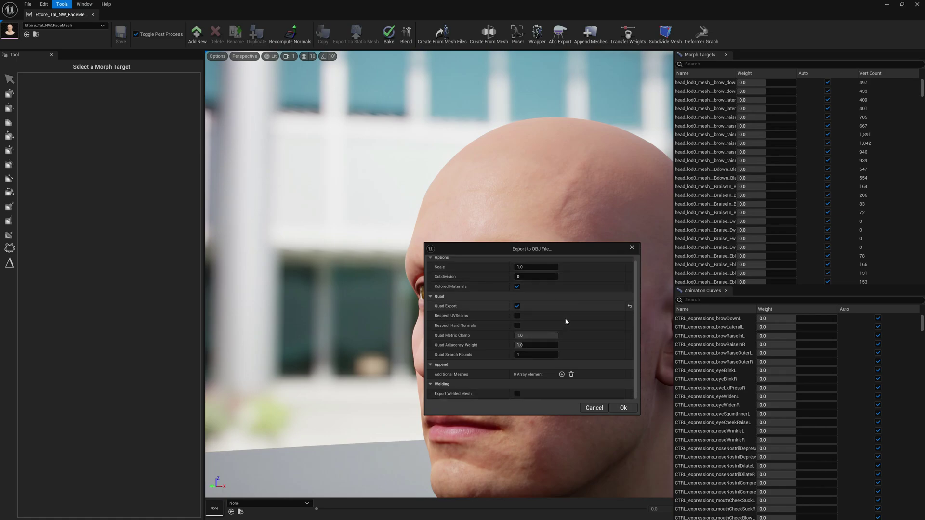
pyautogui.click(561, 374)
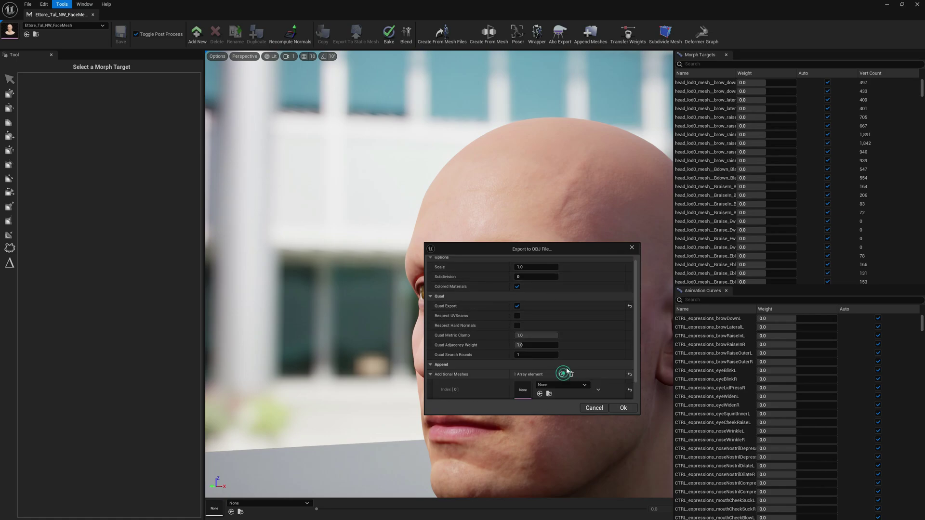
pyautogui.click(561, 384)
pyautogui.write('ett')
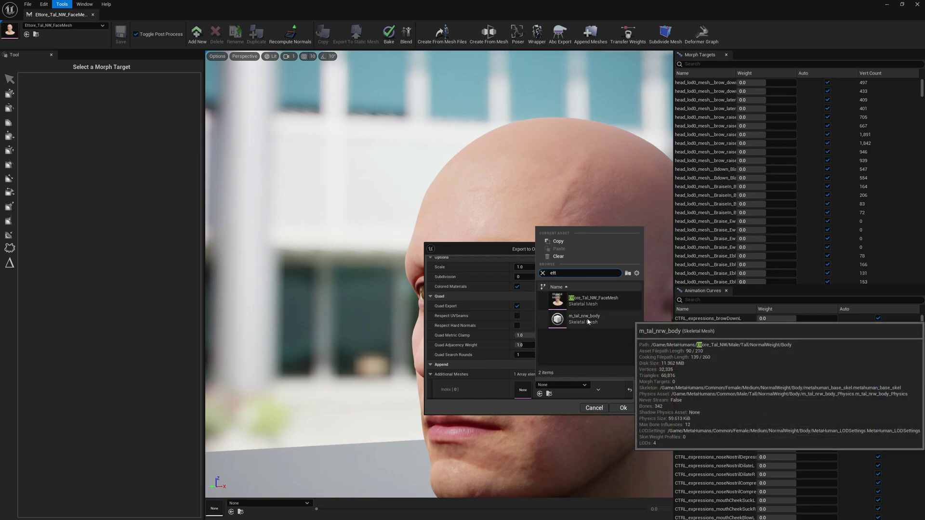
pyautogui.click(587, 318)
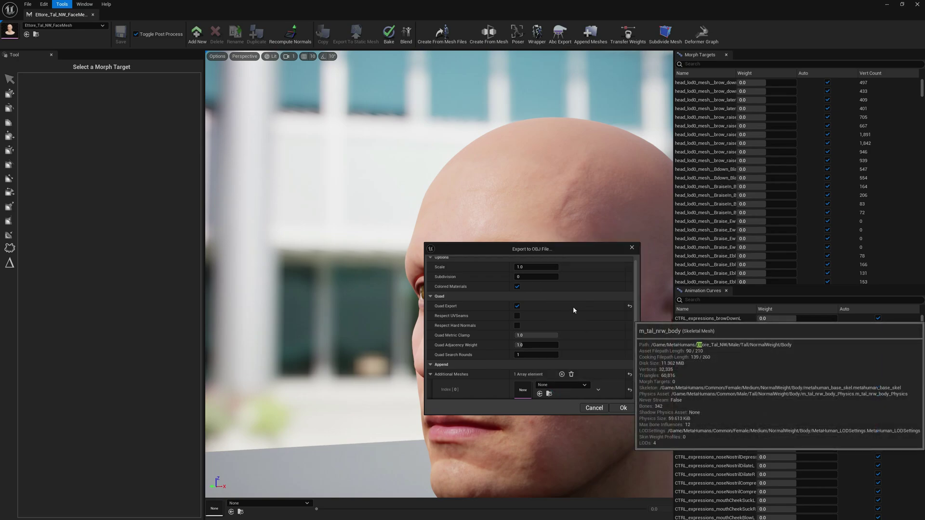
# Step: Enable Export Welded Mesh and set the Merge Vertex Tolerance to 0.01
pyautogui.scroll(-2, 578, 305)
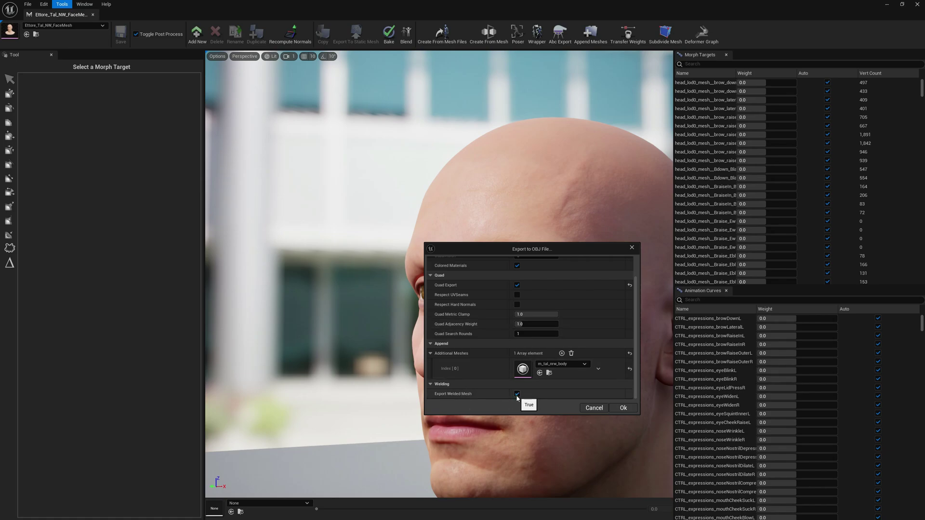
pyautogui.click(517, 394)
pyautogui.click(523, 375)
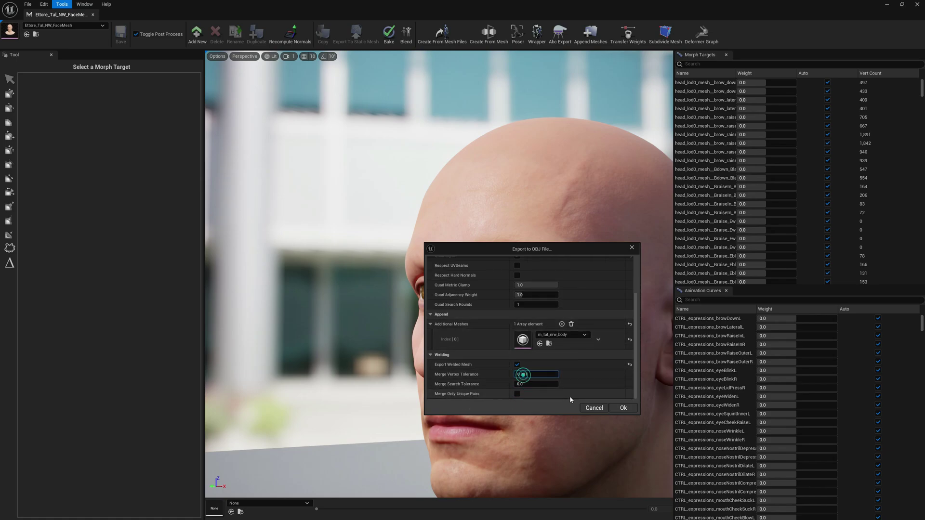
pyautogui.write('0.01')
pyautogui.click(465, 376)
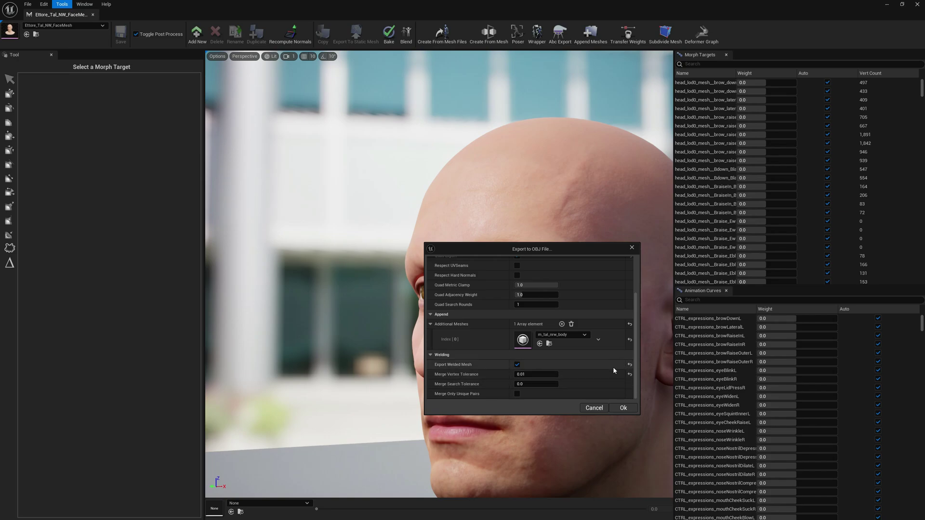
pyautogui.scroll(3, 556, 339)
pyautogui.scroll(-3, 556, 339)
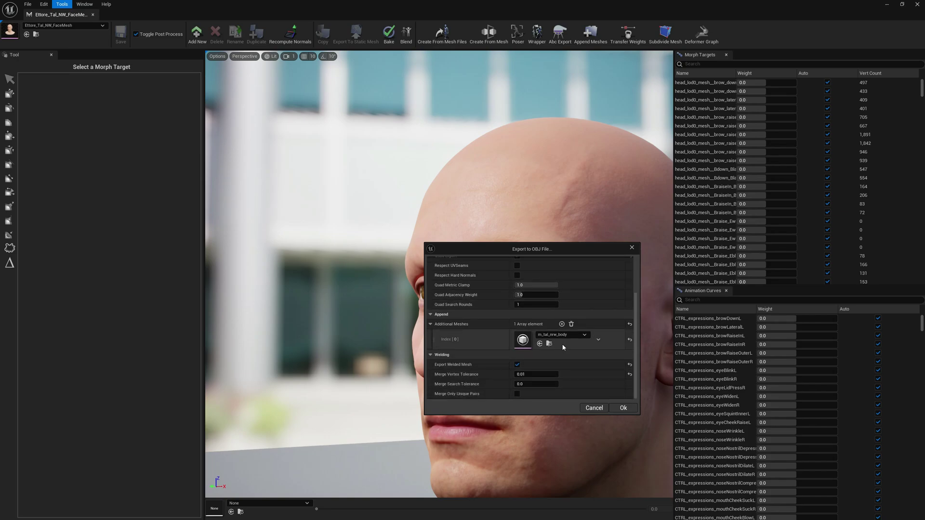
# Step: Export the combined mesh to the builds folder as an OBJ file named ettore_quad_full
pyautogui.click(623, 407)
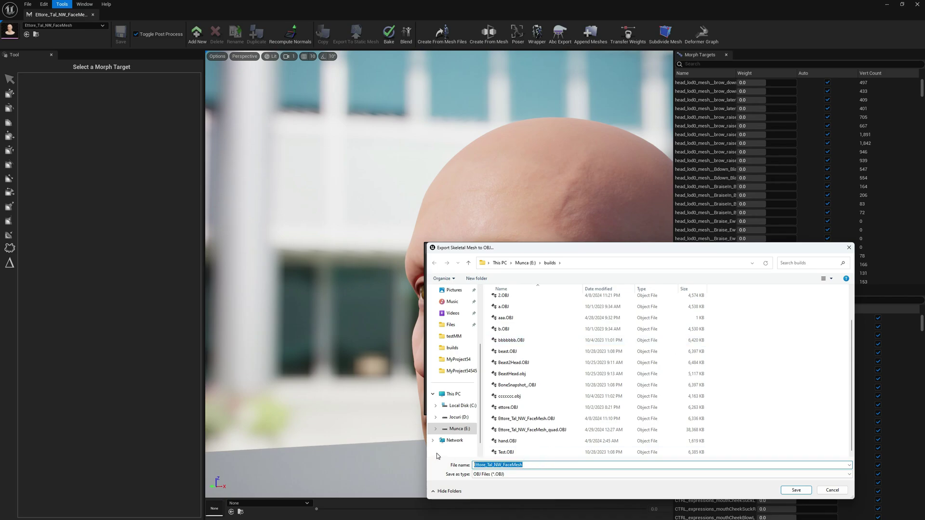
pyautogui.write('ettore_quad_full')
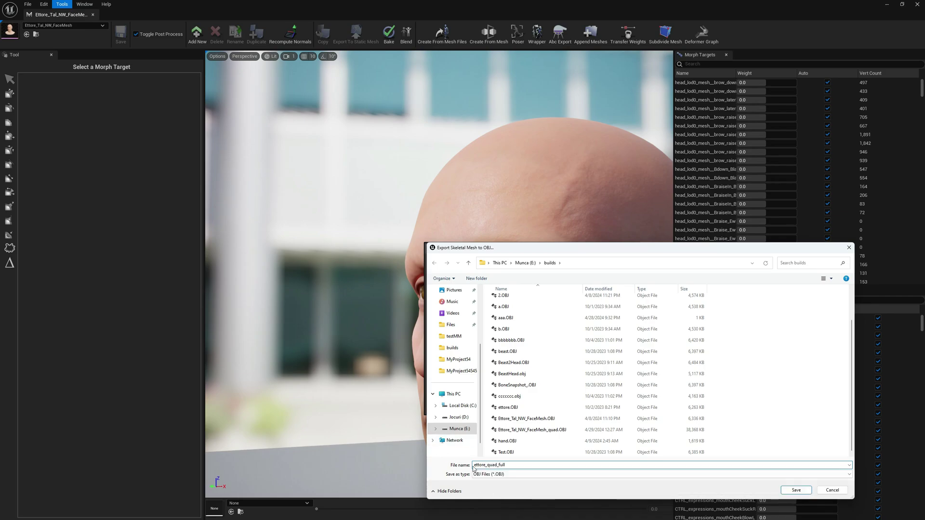
pyautogui.click(797, 491)
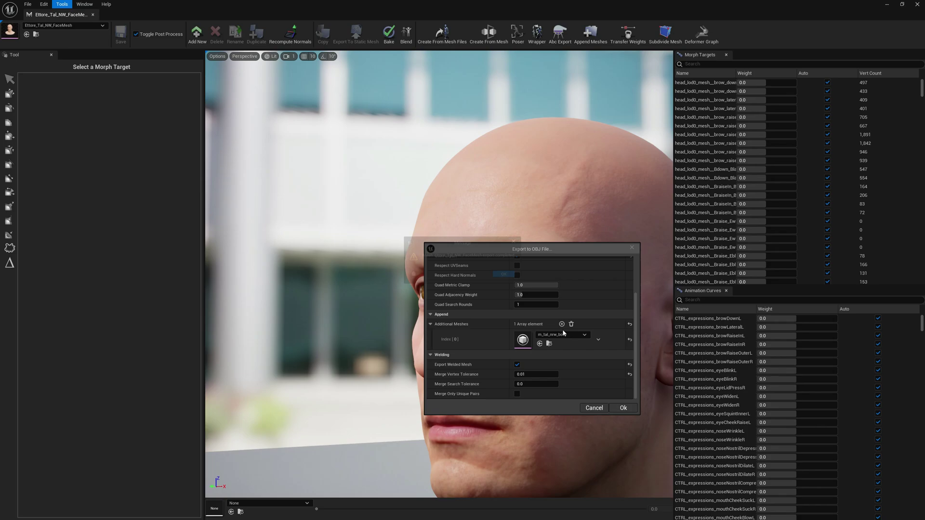
pyautogui.click(512, 279)
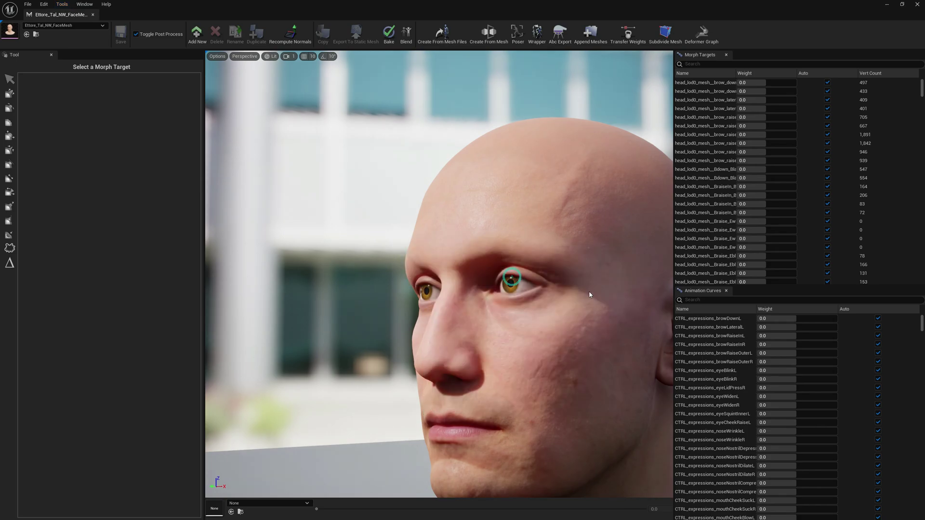
pyautogui.moveTo(580, 276); pyautogui.dragTo(670, 388, button='right')
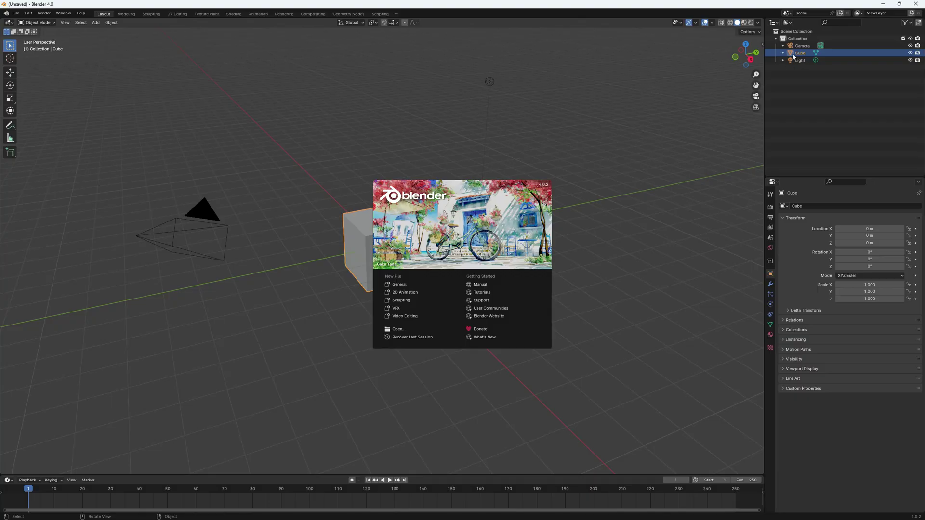
# Step: Switch to Blender and delete the default camera, cube and light from the new scene
pyautogui.click(802, 45)
pyautogui.click(807, 44)
pyautogui.keyDown('shift'); pyautogui.click(805, 60); pyautogui.keyUp('shift')
pyautogui.press('Delete')
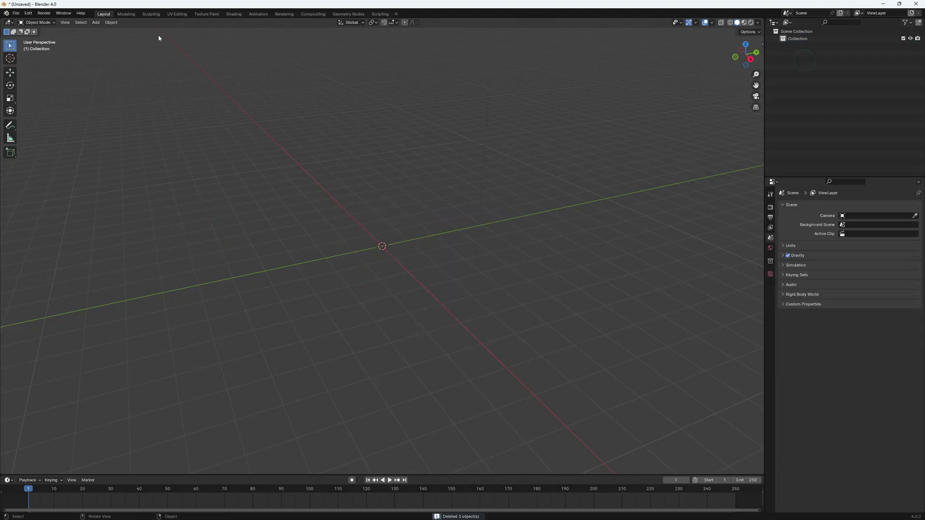
# Step: Import ettore_quad_full.OBJ from the builds folder as a Wavefront OBJ
pyautogui.click(16, 16)
pyautogui.click(33, 117)
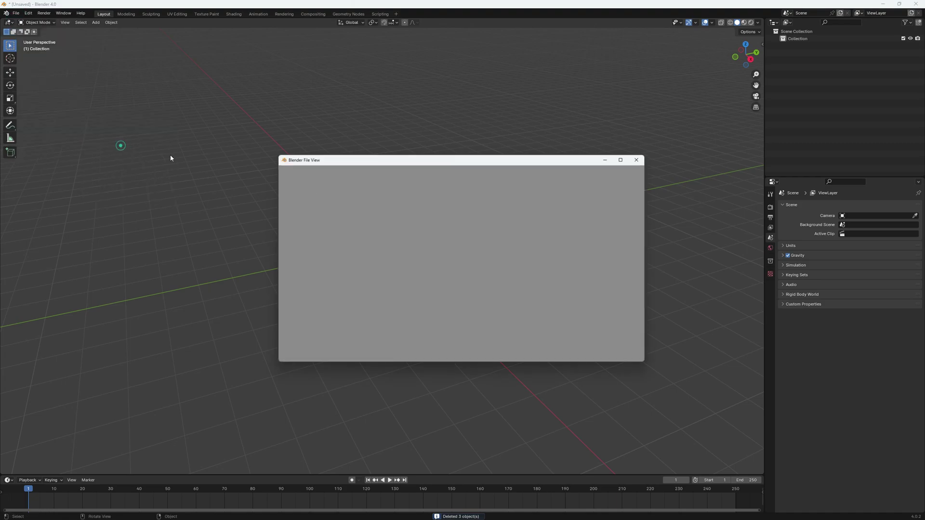
pyautogui.click(111, 144)
pyautogui.click(300, 342)
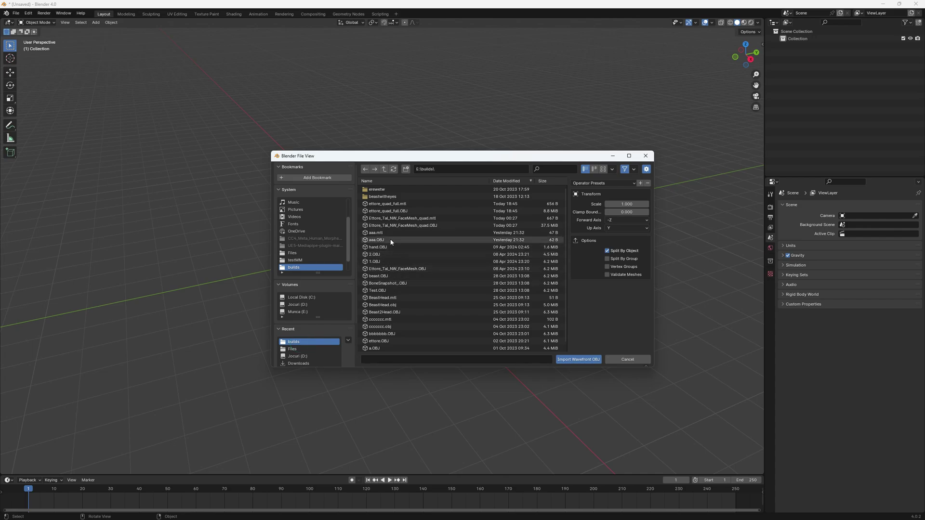
pyautogui.click(391, 212)
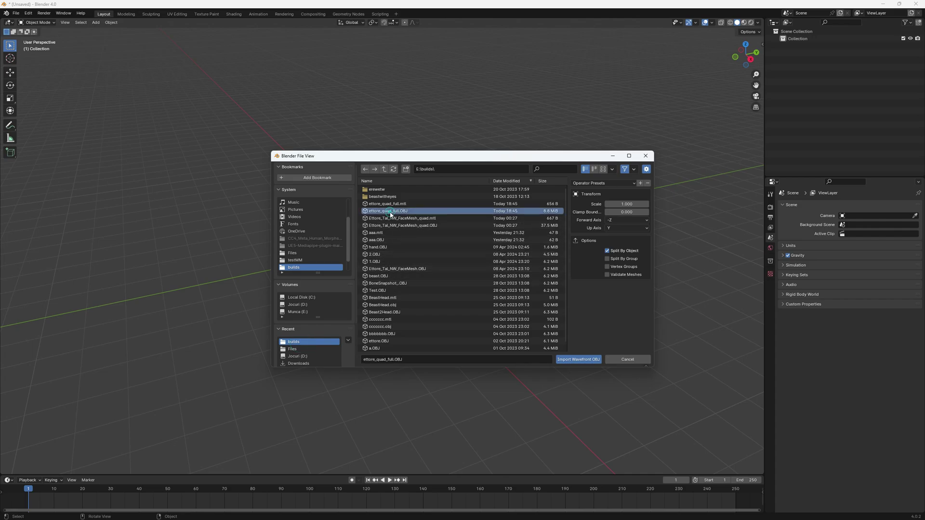
pyautogui.click(580, 361)
# Step: Inspect the imported full-body character, from the whole figure to the head and upper torso
pyautogui.scroll(-5, 465, 239)
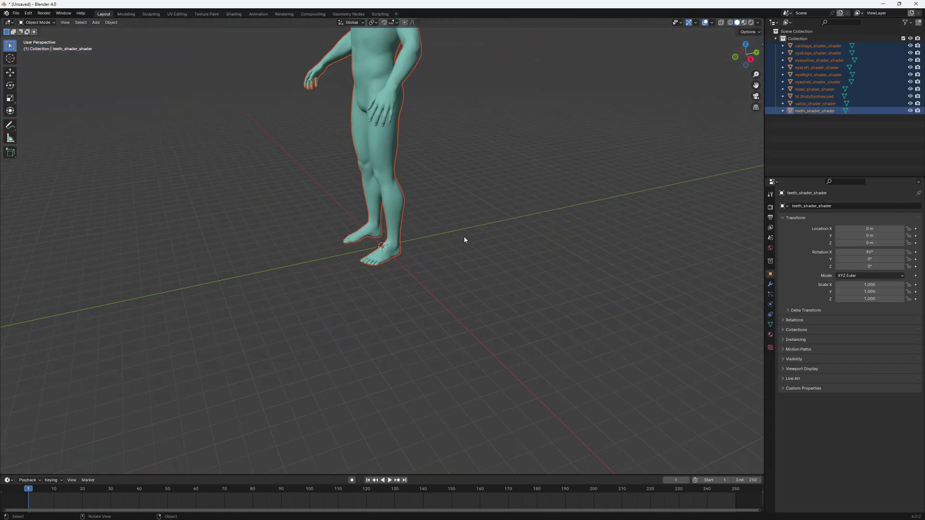
pyautogui.moveTo(757, 85); pyautogui.dragTo(832, 222)
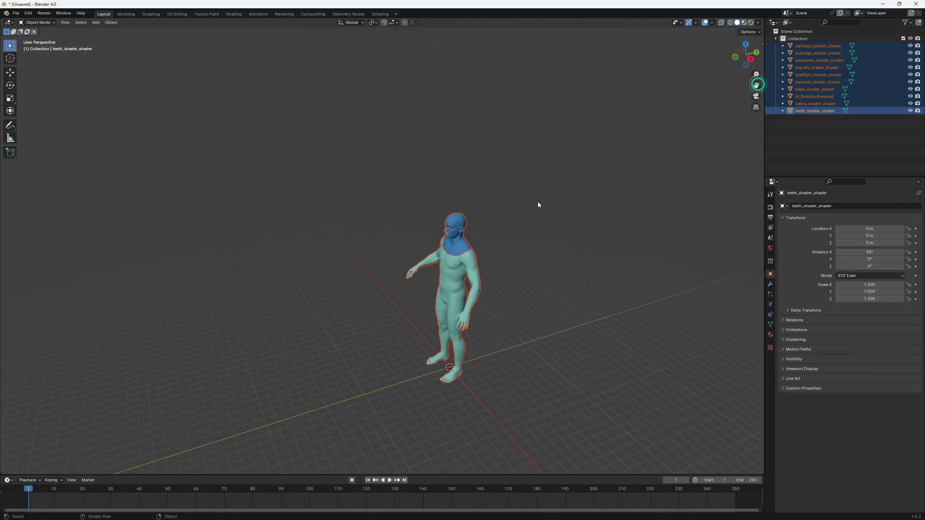
pyautogui.scroll(7, 562, 239)
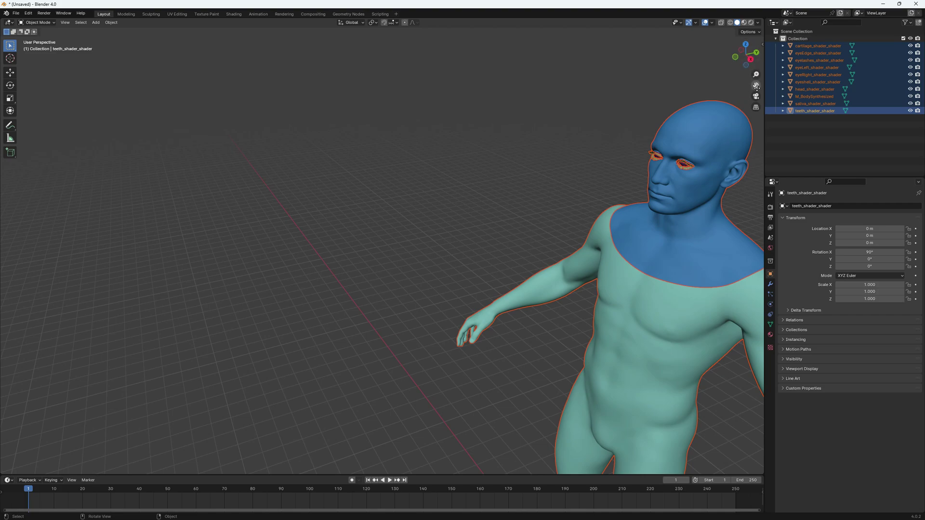
pyautogui.moveTo(756, 86); pyautogui.dragTo(499, 40)
pyautogui.moveTo(753, 50); pyautogui.dragTo(853, 29)
pyautogui.moveTo(756, 86); pyautogui.dragTo(584, 222)
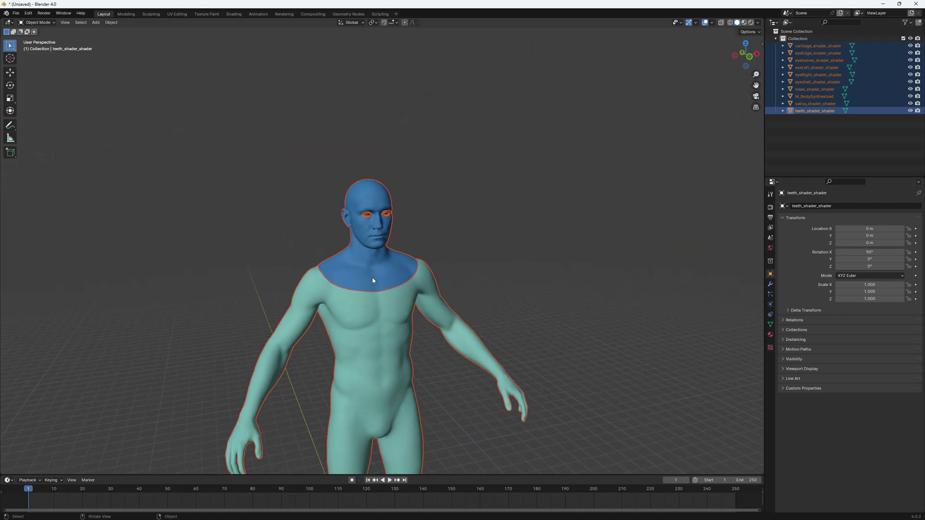
pyautogui.scroll(5, 375, 275)
# Step: Show the imported meshes in Edit Mode and examine the topology of the face, neck and the seam between head and body
pyautogui.click(36, 22)
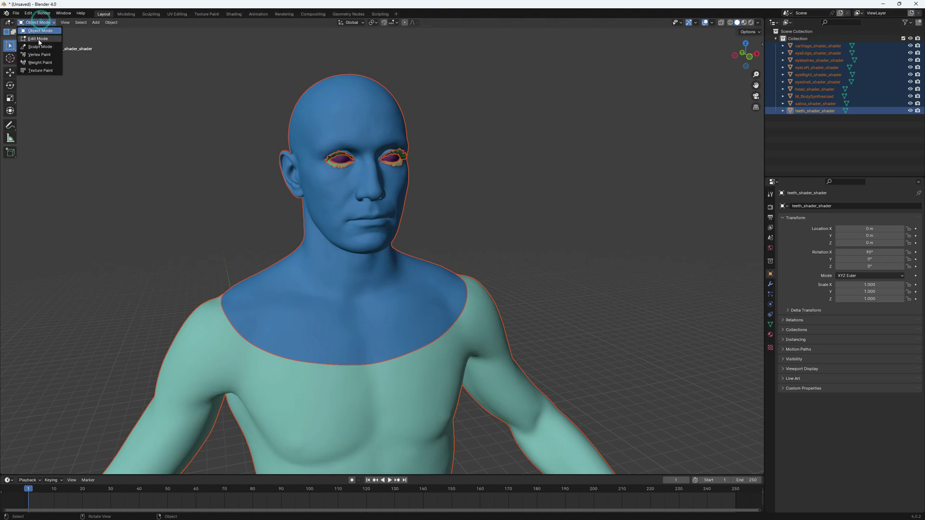
pyautogui.click(38, 39)
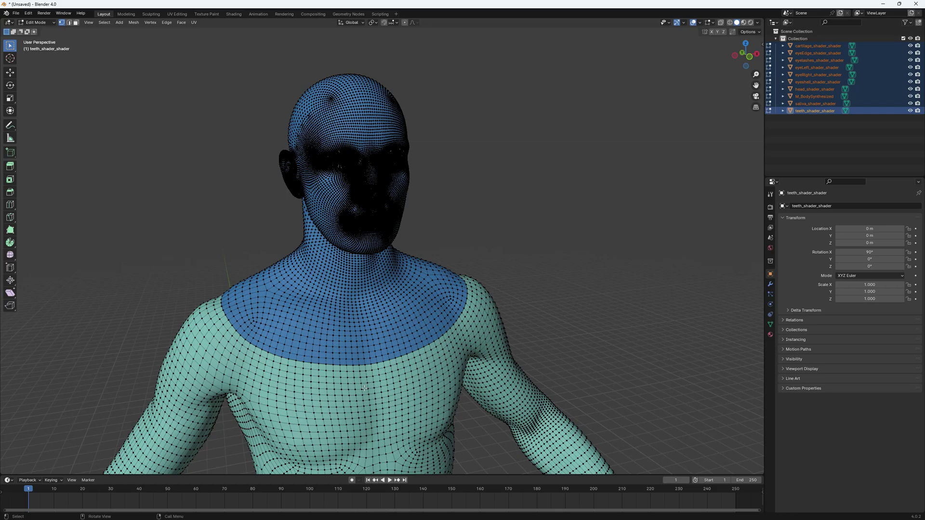
pyautogui.scroll(3, 386, 357)
pyautogui.scroll(1, 481, 340)
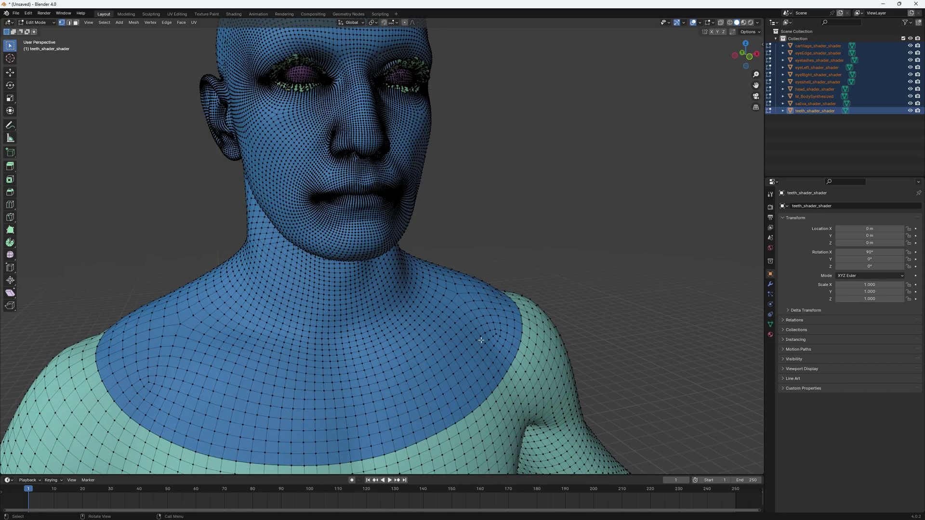
pyautogui.moveTo(755, 45); pyautogui.dragTo(785, 46)
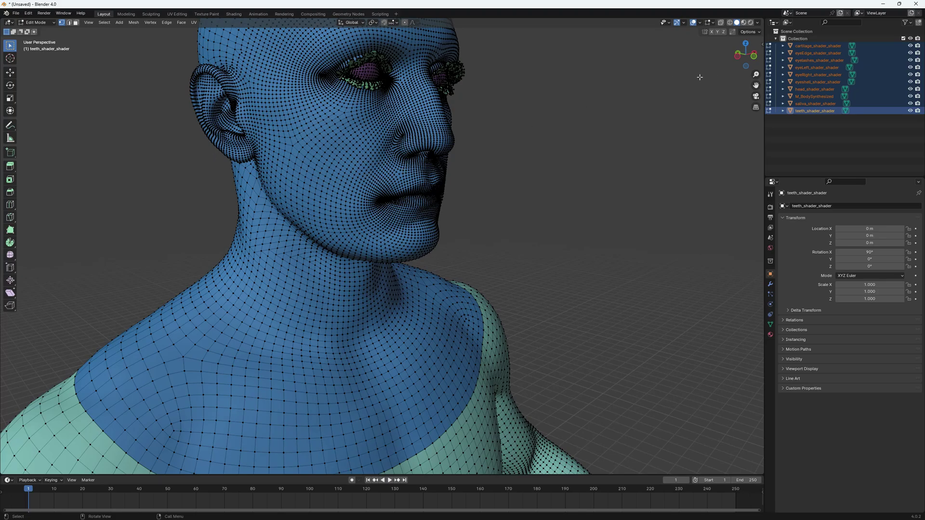
pyautogui.moveTo(746, 54); pyautogui.dragTo(725, 55)
pyautogui.scroll(-7, 524, 126)
pyautogui.scroll(4, 434, 217)
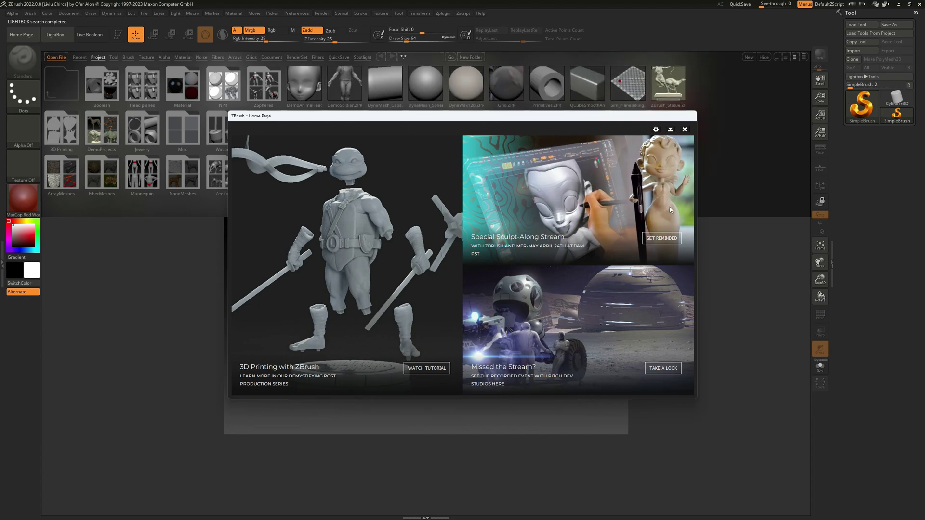
# Step: Dismiss the home page and LightBox, and import ettore_quad_full.OBJ from the builds folder
pyautogui.click(684, 131)
pyautogui.click(54, 35)
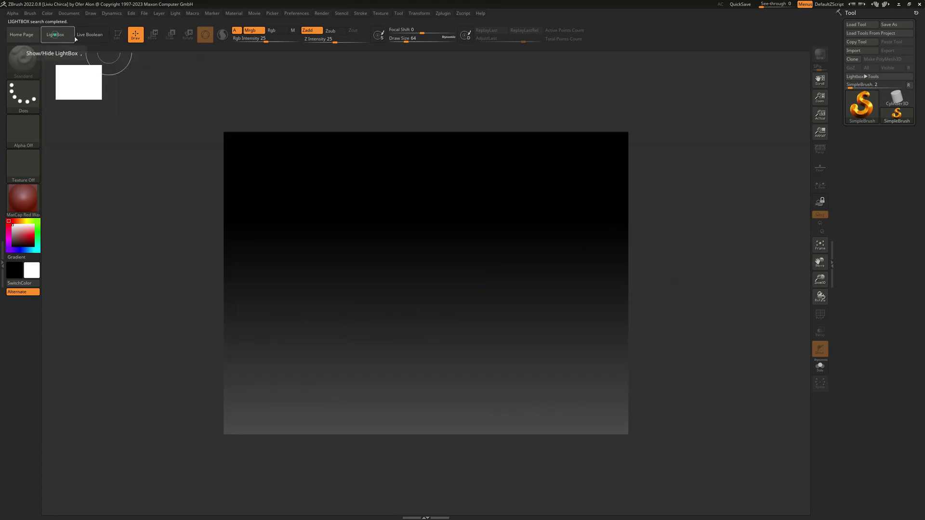
pyautogui.click(853, 50)
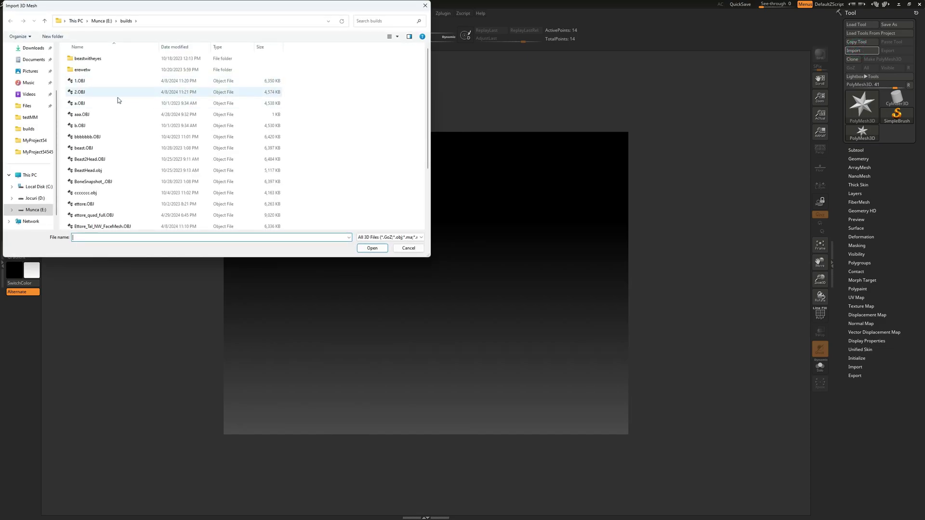
pyautogui.scroll(-3, 114, 104)
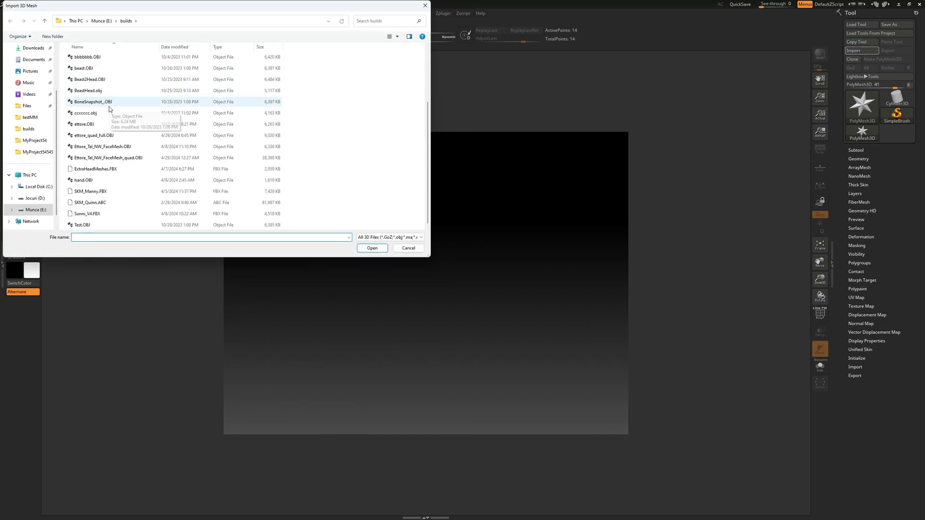
pyautogui.click(124, 137)
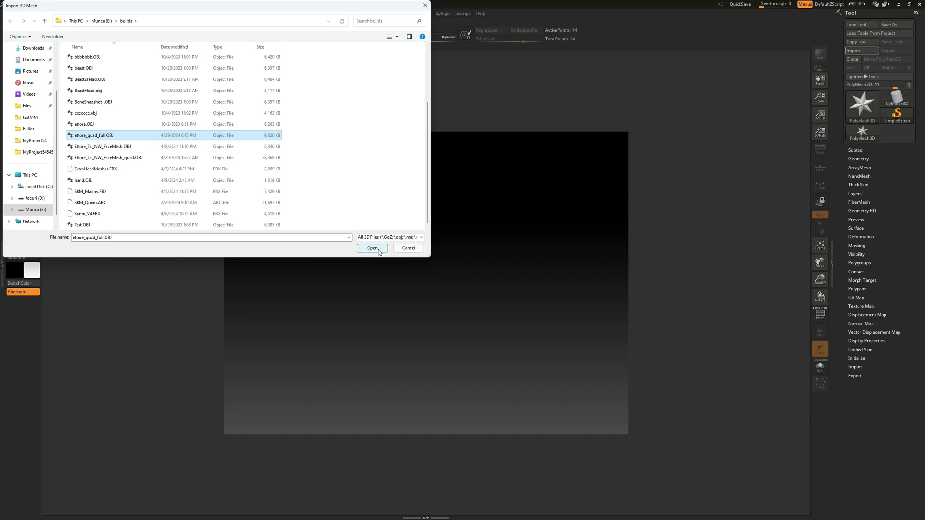
pyautogui.click(373, 248)
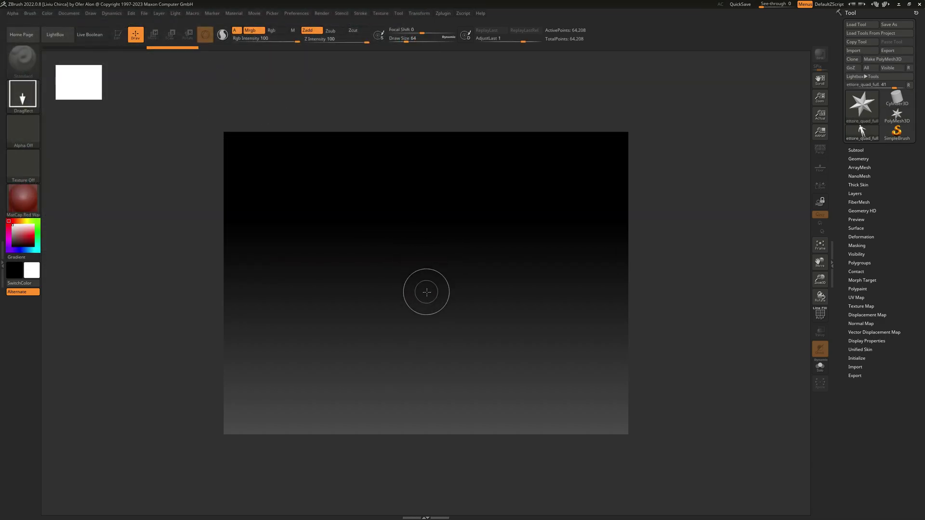
# Step: Place the imported full-body figure upright on the canvas in Edit mode and choose the Move brush
pyautogui.moveTo(412, 242)
pyautogui.mouseDown()
pyautogui.moveTo(407, 466)
pyautogui.moveTo(417, 475)
pyautogui.mouseUp()
pyautogui.press('t')
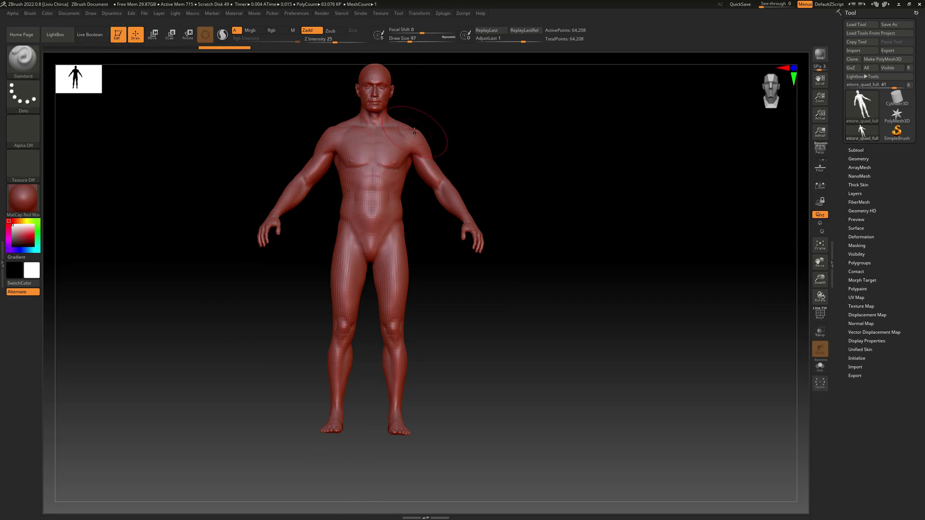
pyautogui.click(23, 59)
pyautogui.click(172, 222)
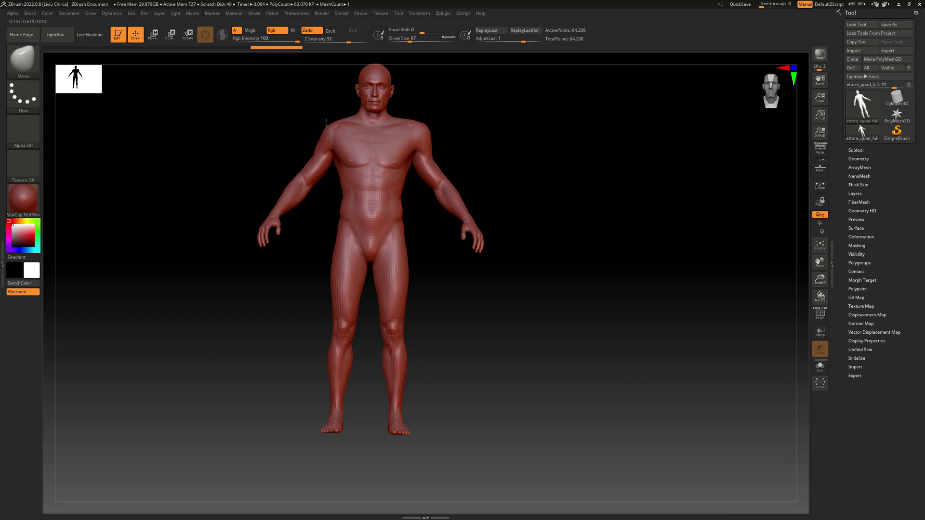
# Step: Reshape the figure with the Move brush, bulking out the shoulders and chest and widening the lower face and neck
pyautogui.moveTo(316, 128); pyautogui.dragTo(336, 157)
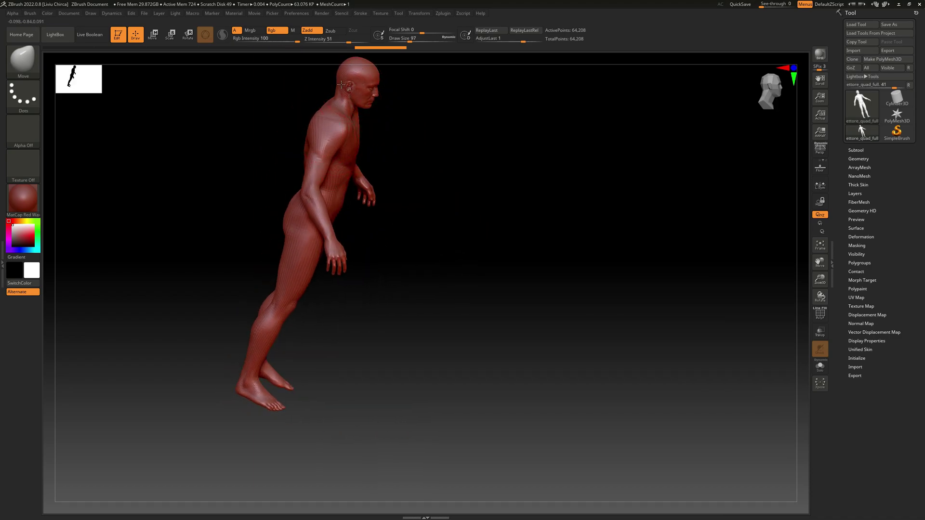
pyautogui.hotkey('ctrl', 'shift', 'z')
pyautogui.hotkey('ctrl', 'shift', 'z')
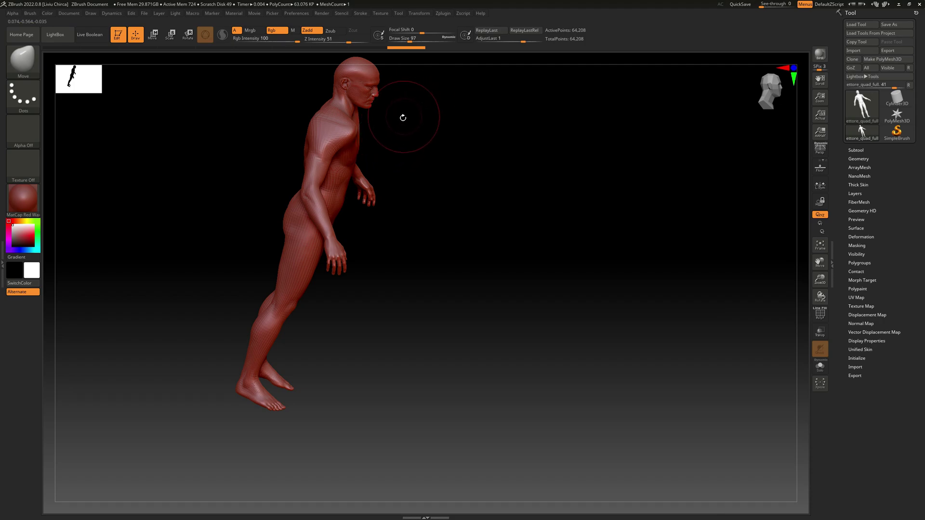
pyautogui.moveTo(364, 130)
pyautogui.mouseDown()
pyautogui.moveTo(417, 120)
pyautogui.moveTo(428, 128)
pyautogui.moveTo(422, 159)
pyautogui.mouseUp()
pyautogui.moveTo(366, 153)
pyautogui.mouseDown()
pyautogui.moveTo(351, 170)
pyautogui.moveTo(333, 129)
pyautogui.mouseUp()
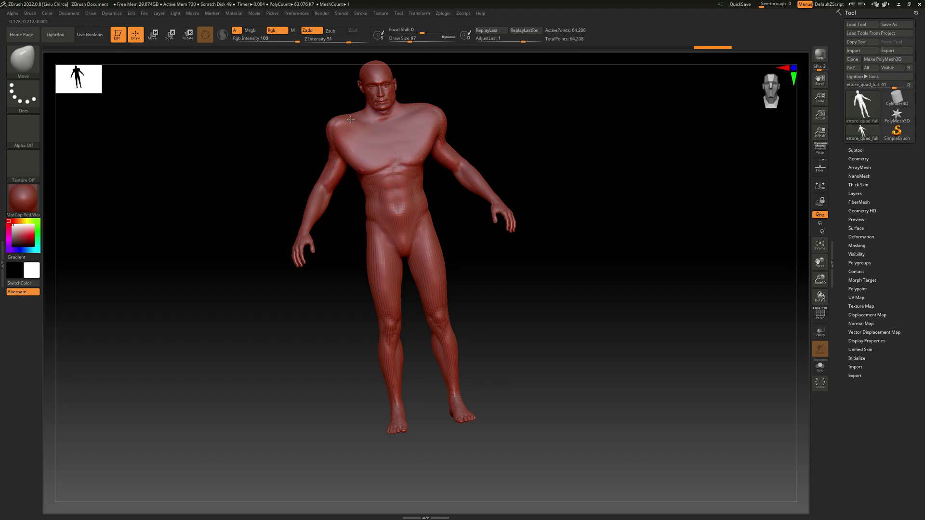
pyautogui.moveTo(372, 98)
pyautogui.mouseDown()
pyautogui.moveTo(413, 97)
pyautogui.moveTo(368, 102)
pyautogui.mouseUp()
pyautogui.moveTo(375, 104); pyautogui.dragTo(362, 108)
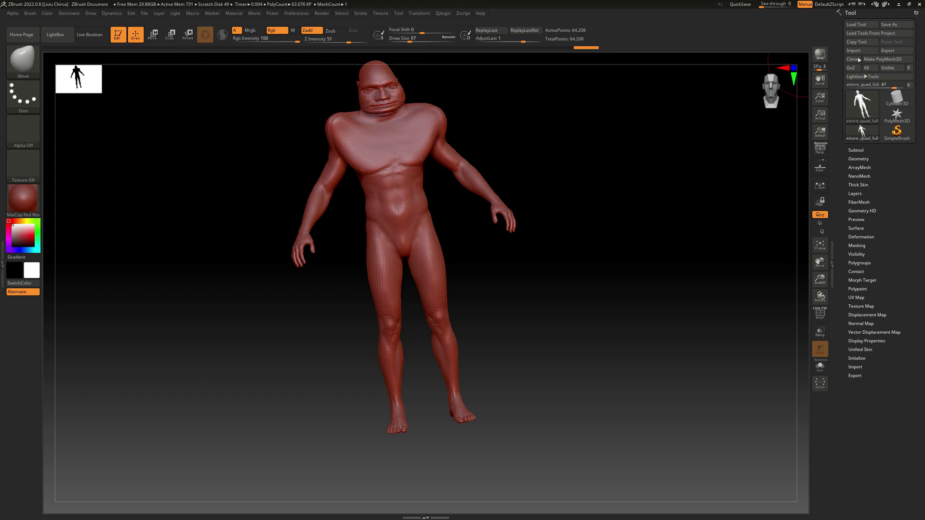
# Step: Export the reshaped figure to the builds folder as ettore_quad_full_morphed.obj in OBJ format
pyautogui.click(888, 50)
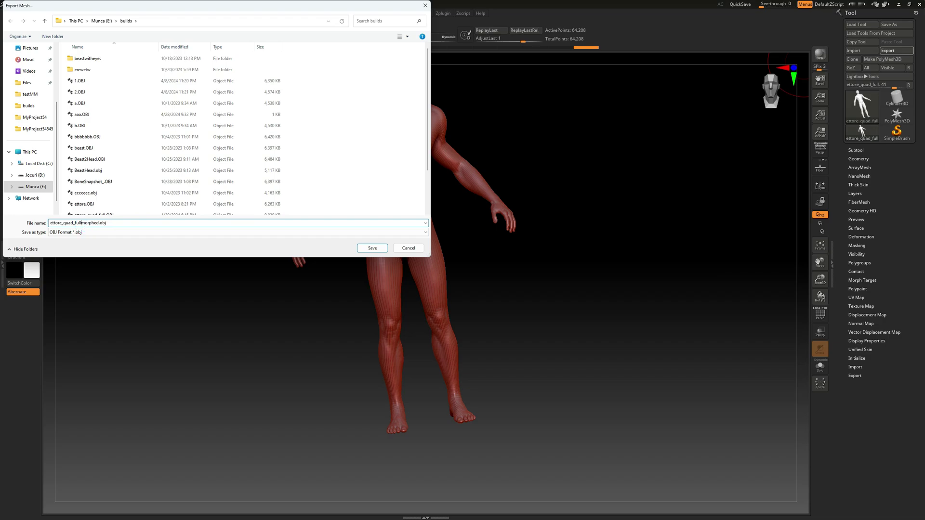
pyautogui.click(368, 248)
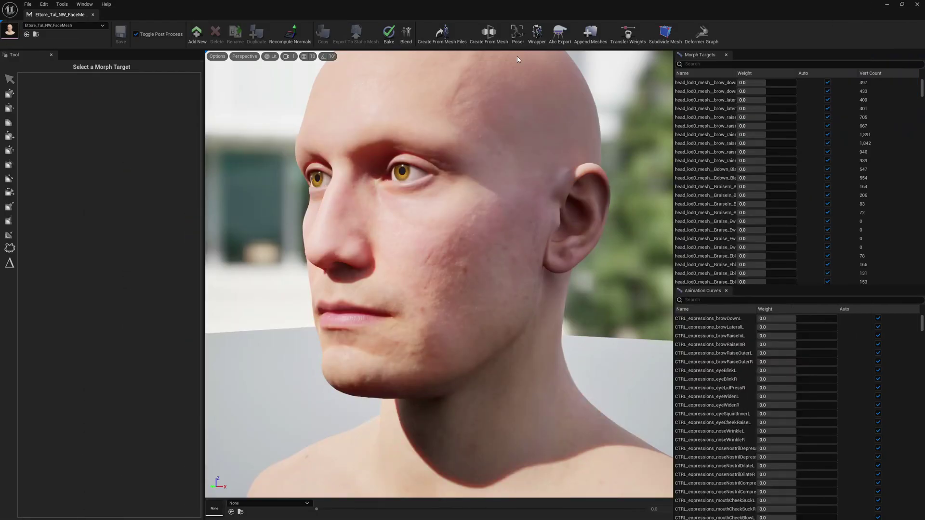
# Step: Start Create From Mesh Files for Ettore_Tal_NW_FaceMesh and load ettore_quad_full.OBJ as the base file
pyautogui.click(442, 33)
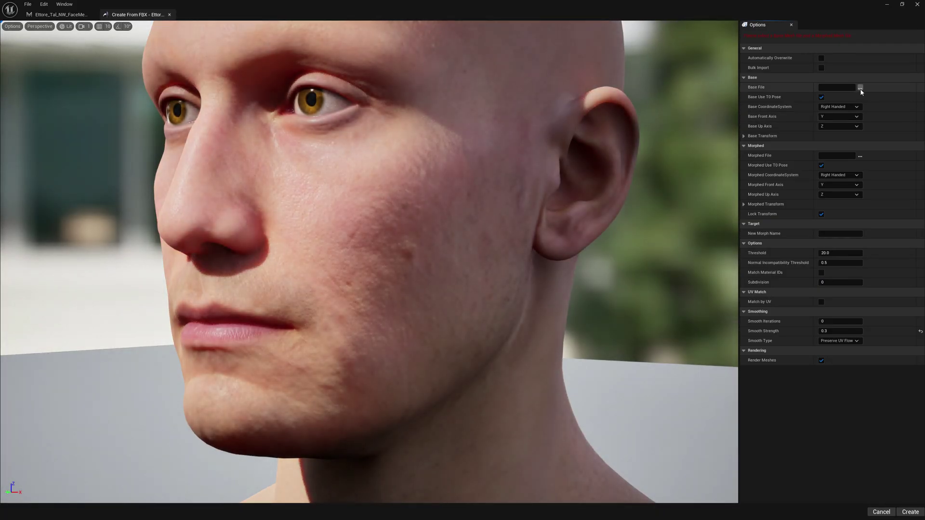
pyautogui.click(861, 89)
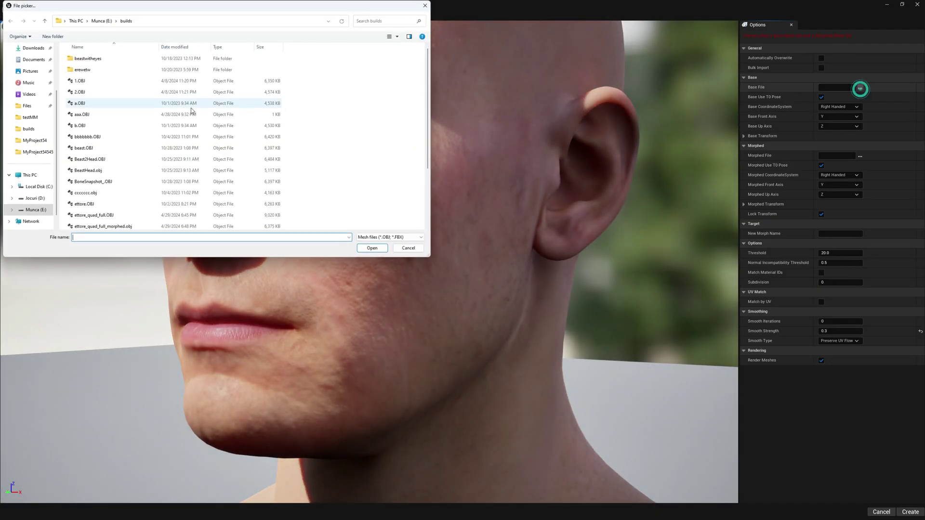
pyautogui.doubleClick(97, 215)
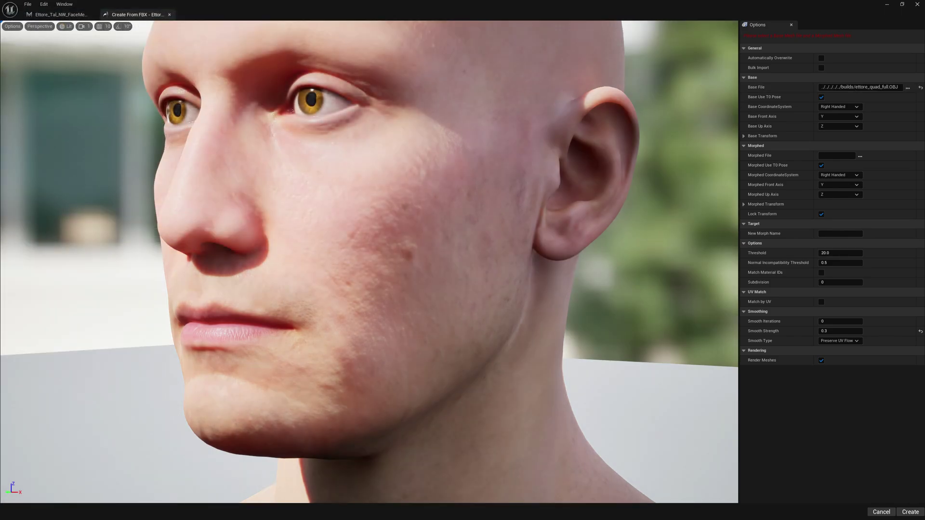
pyautogui.moveTo(260, 207); pyautogui.dragTo(289, 207, button='right')
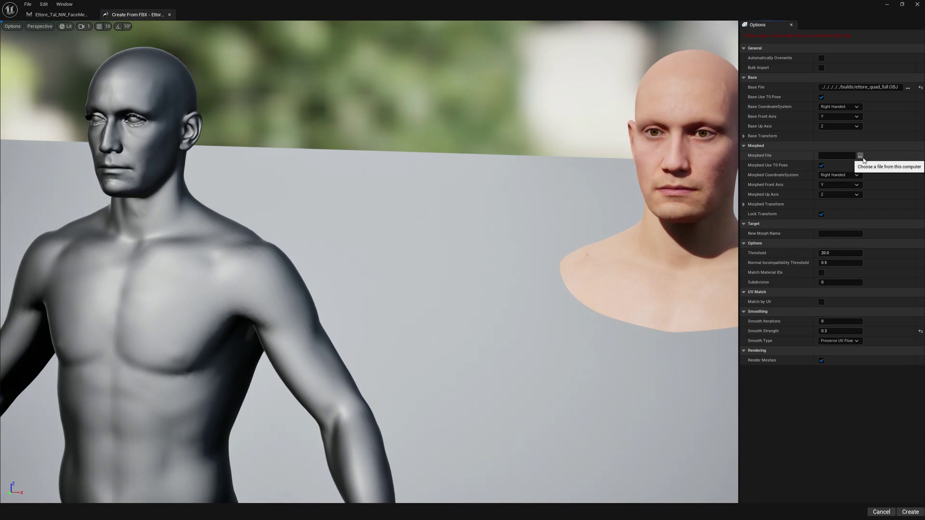
# Step: Load ettore_quad_full_morphed.obj as the morphed file and create the face mesh's new morph target named Test123
pyautogui.click(860, 156)
pyautogui.scroll(-5, 231, 154)
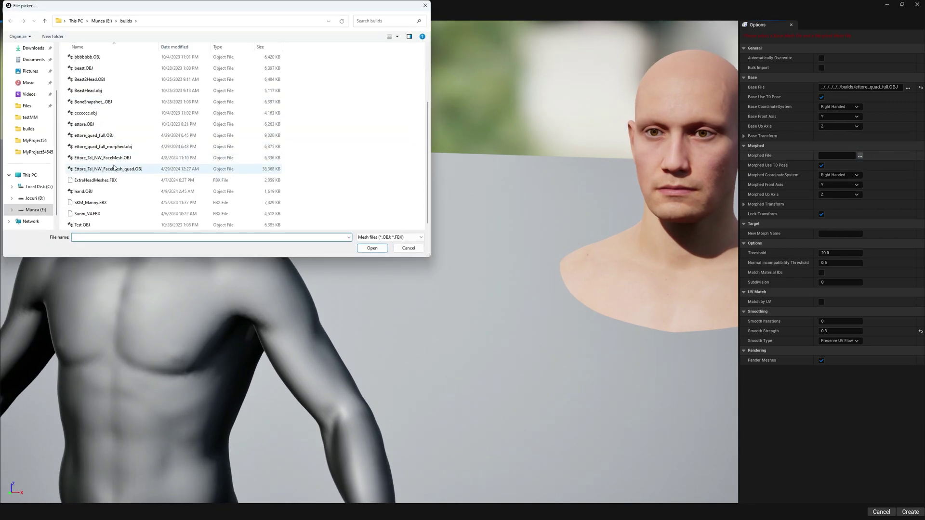
pyautogui.doubleClick(104, 146)
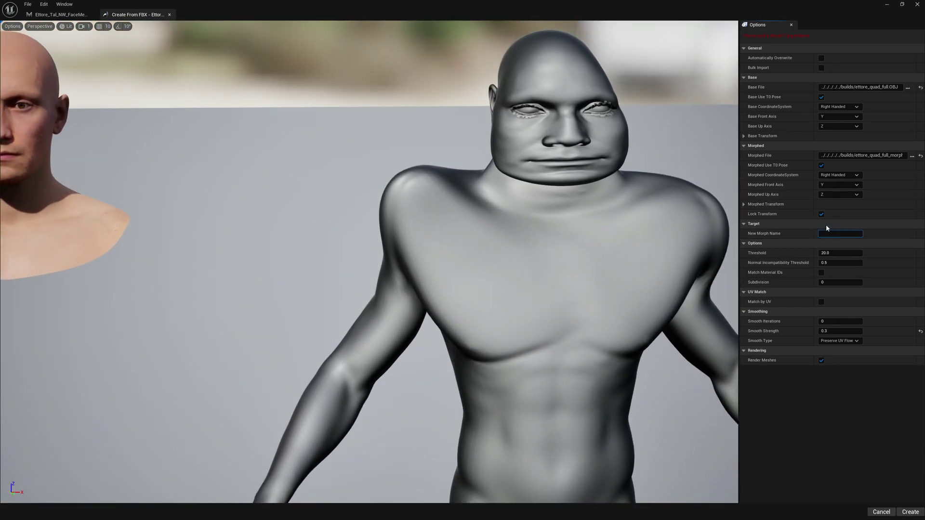
pyautogui.write('Test123')
pyautogui.click(902, 511)
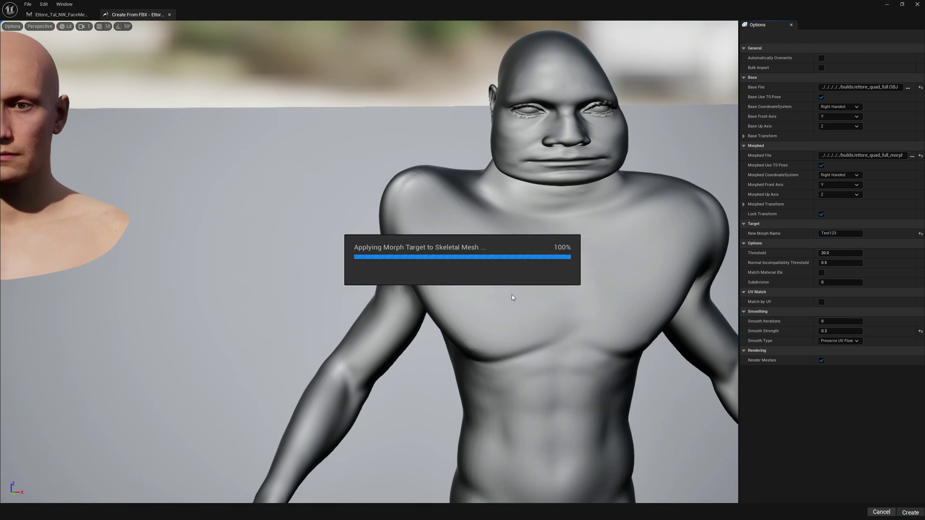
pyautogui.click(512, 277)
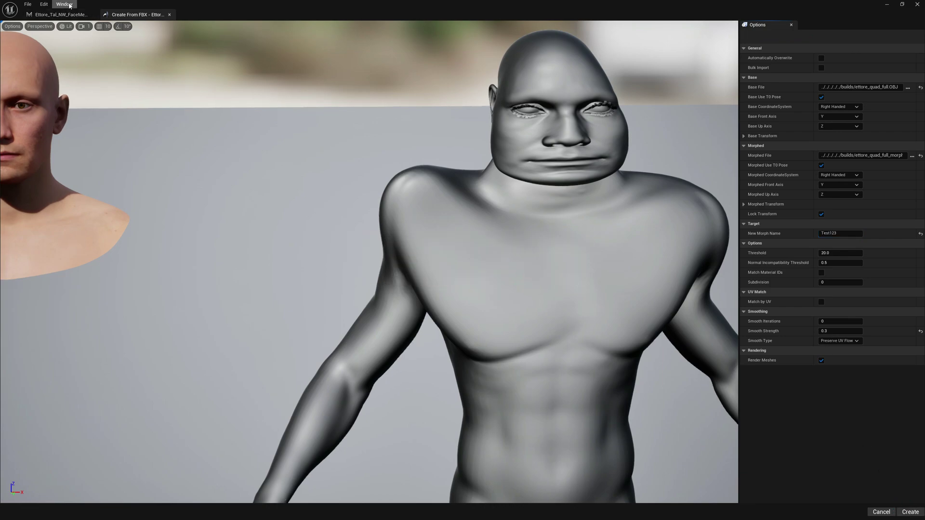
# Step: Preview the Test123 morph on the face mesh at weight 1.0, then return its weight to automatic
pyautogui.click(58, 15)
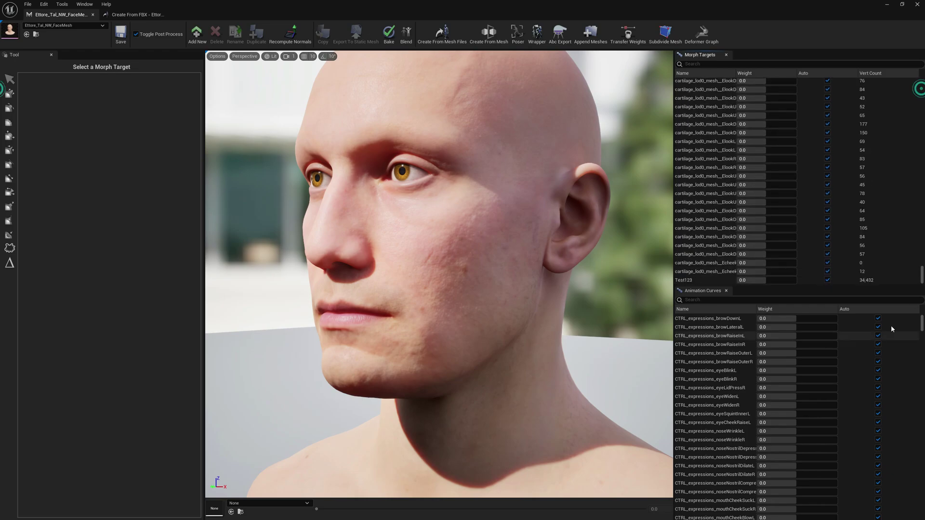
pyautogui.moveTo(755, 280); pyautogui.dragTo(815, 280)
pyautogui.moveTo(575, 276); pyautogui.dragTo(554, 337, button='right')
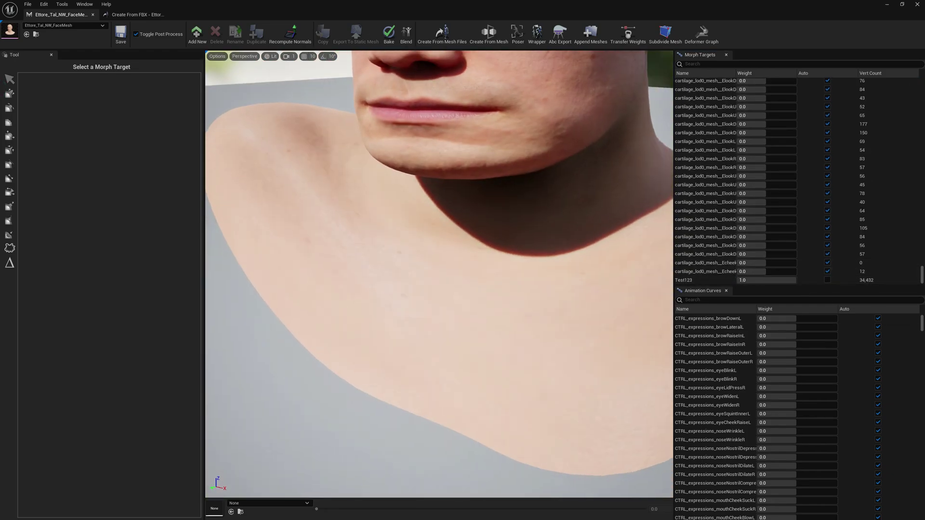
pyautogui.moveTo(409, 272)
pyautogui.mouseDown(button='right')
pyautogui.moveTo(501, 216)
pyautogui.moveTo(409, 273)
pyautogui.mouseUp(button='right')
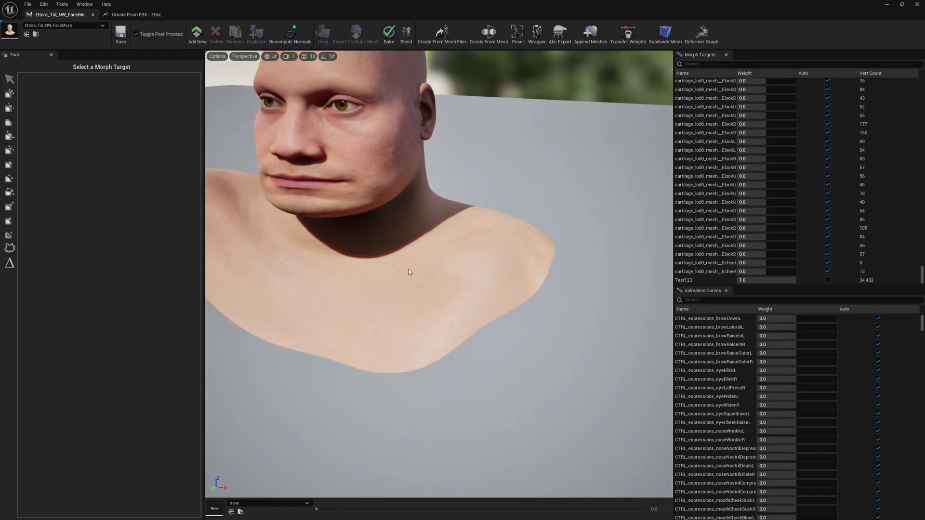
pyautogui.click(827, 281)
# Step: Open a new Mesh Morpher document and load the m_tal_nrw_body skeletal mesh into it
pyautogui.click(63, 5)
pyautogui.click(64, 4)
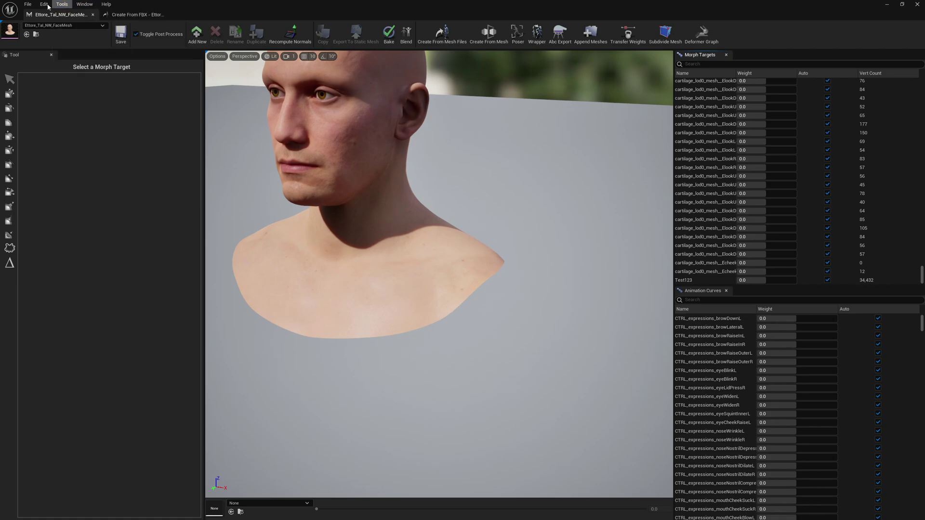
pyautogui.click(28, 5)
pyautogui.click(36, 15)
pyautogui.click(58, 26)
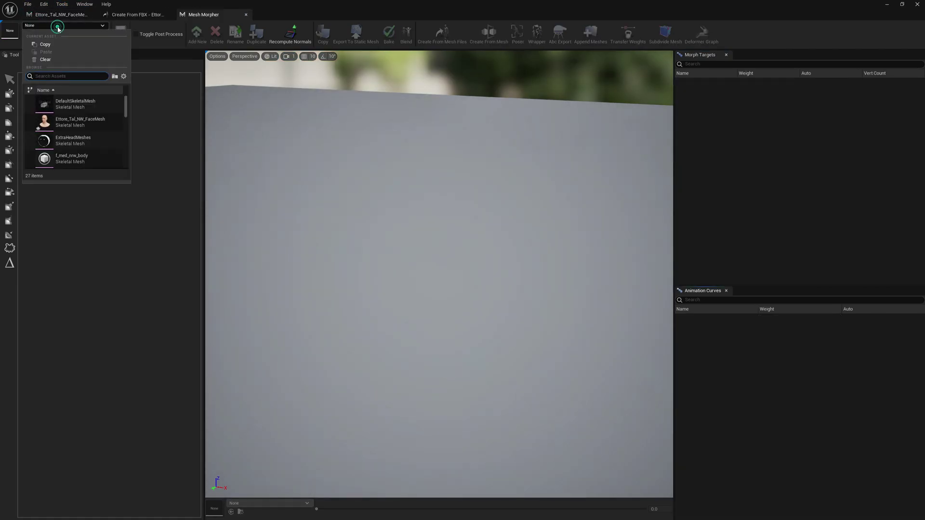
pyautogui.click(75, 123)
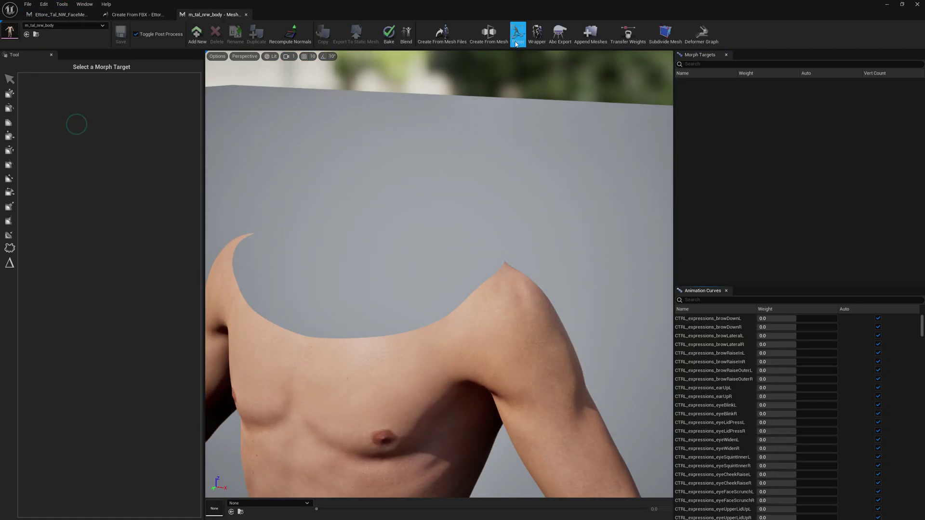
# Step: Start Create From Mesh Files for m_tal_nrw_body and load ettore_quad_full.OBJ as the base file
pyautogui.click(452, 42)
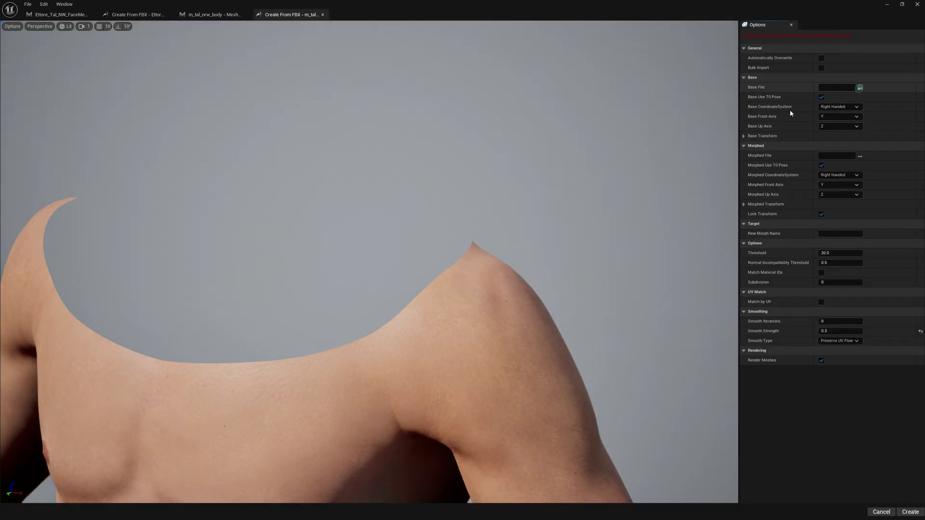
pyautogui.click(860, 88)
pyautogui.scroll(-3, 124, 113)
pyautogui.click(116, 159)
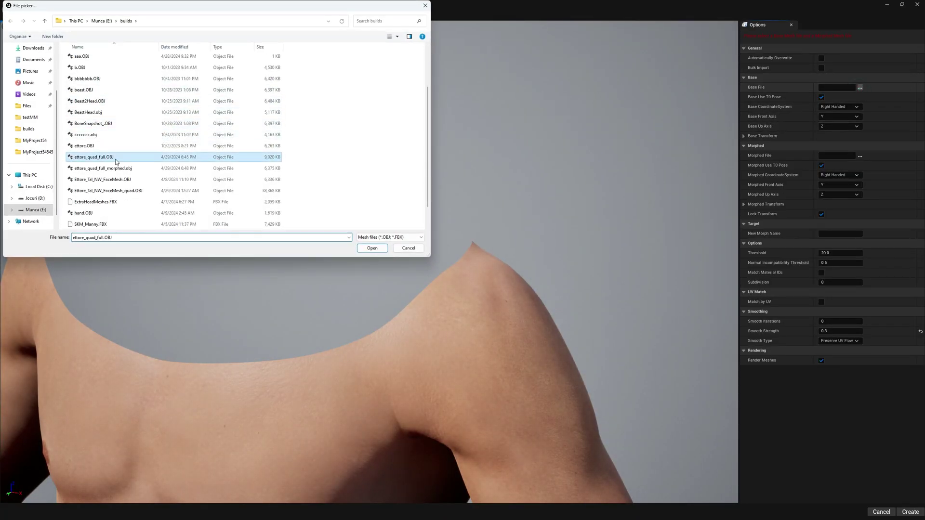
pyautogui.doubleClick(115, 159)
pyautogui.moveTo(331, 229); pyautogui.dragTo(217, 192, button='right')
pyautogui.moveTo(299, 212); pyautogui.dragTo(294, 207, button='right')
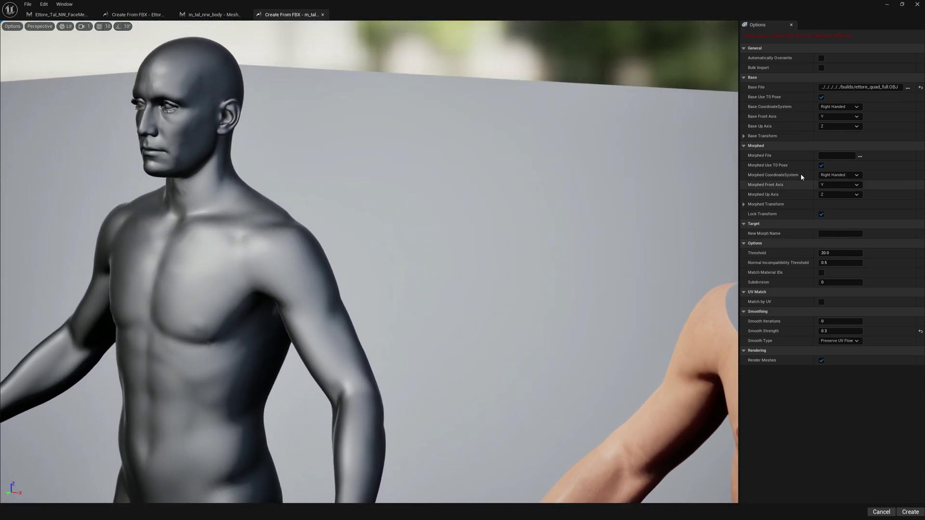
# Step: Load ettore_quad_full_morphed.obj as the morphed file and create the body mesh's new morph target named Test123
pyautogui.click(860, 155)
pyautogui.scroll(-1, 226, 147)
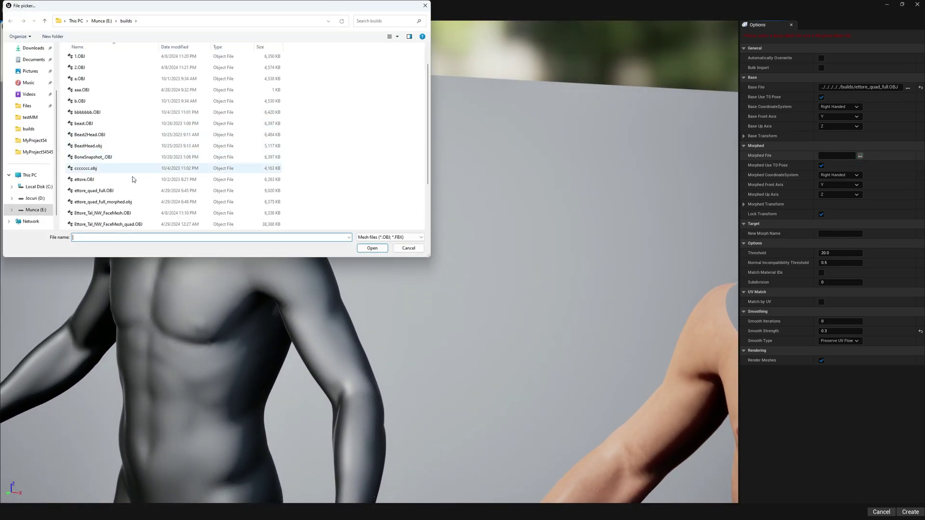
pyautogui.doubleClick(104, 201)
pyautogui.moveTo(487, 209); pyautogui.dragTo(723, 219, button='right')
pyautogui.click(836, 232)
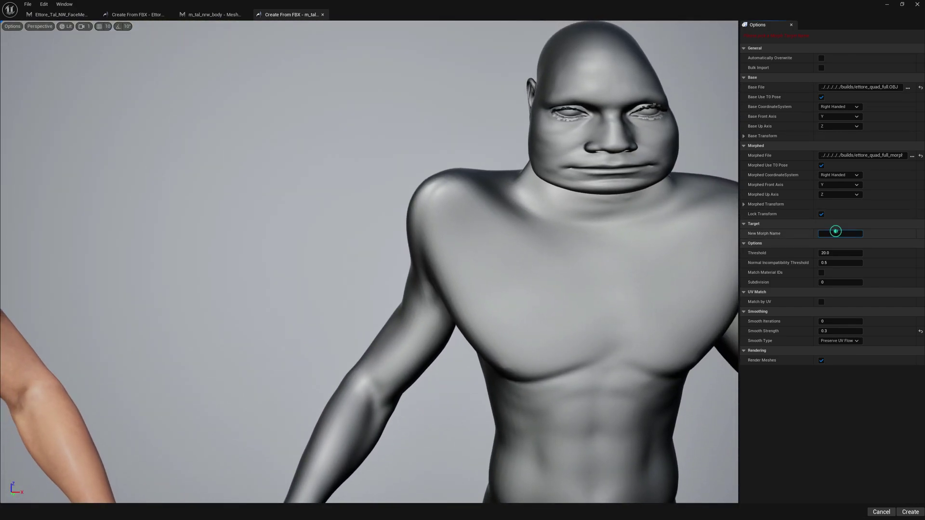
pyautogui.write('Test123')
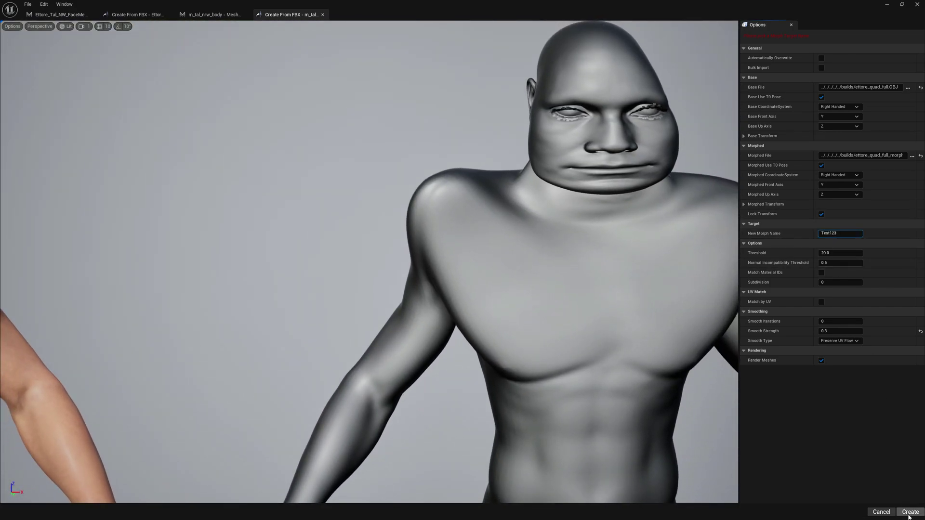
pyautogui.click(910, 513)
pyautogui.click(512, 277)
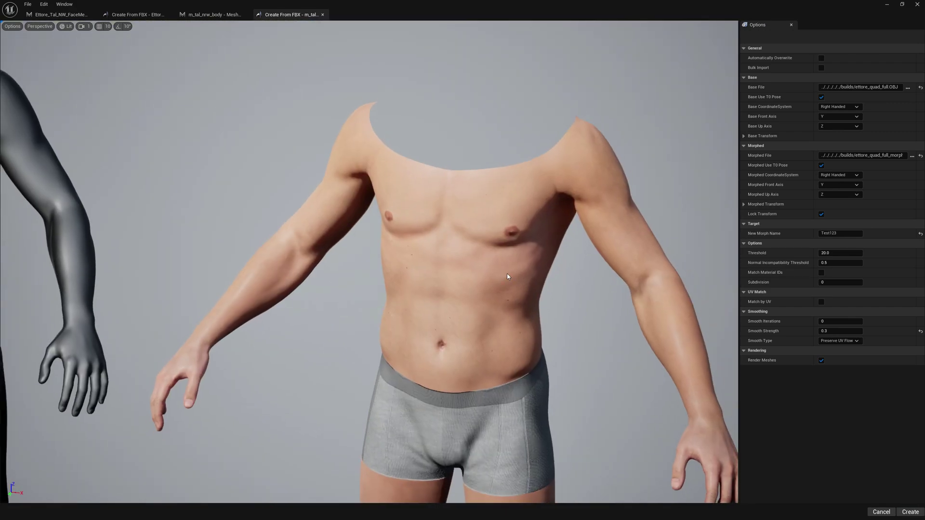
# Step: Add the m_tal_nrw_body skeletal mesh as the reference mesh in the Ettore_Tal_NW_FaceMesh document
pyautogui.click(49, 13)
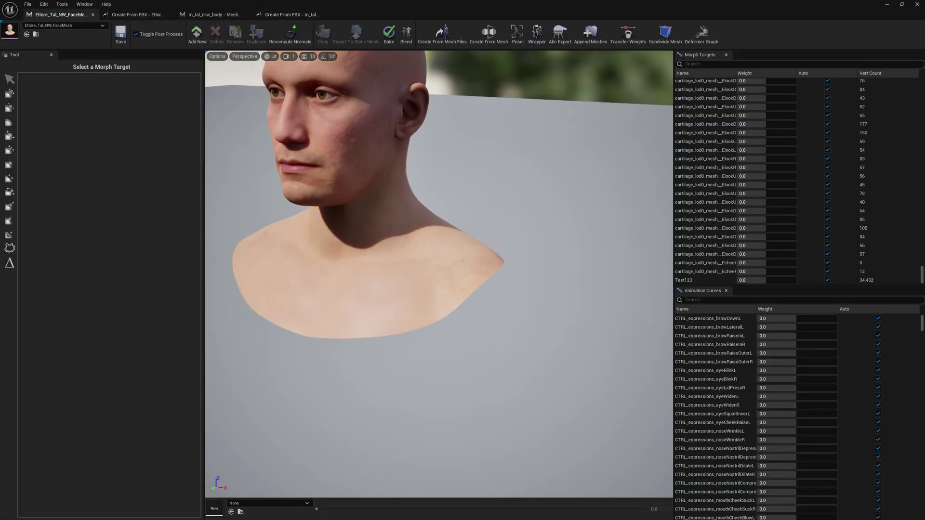
pyautogui.click(62, 4)
pyautogui.click(80, 21)
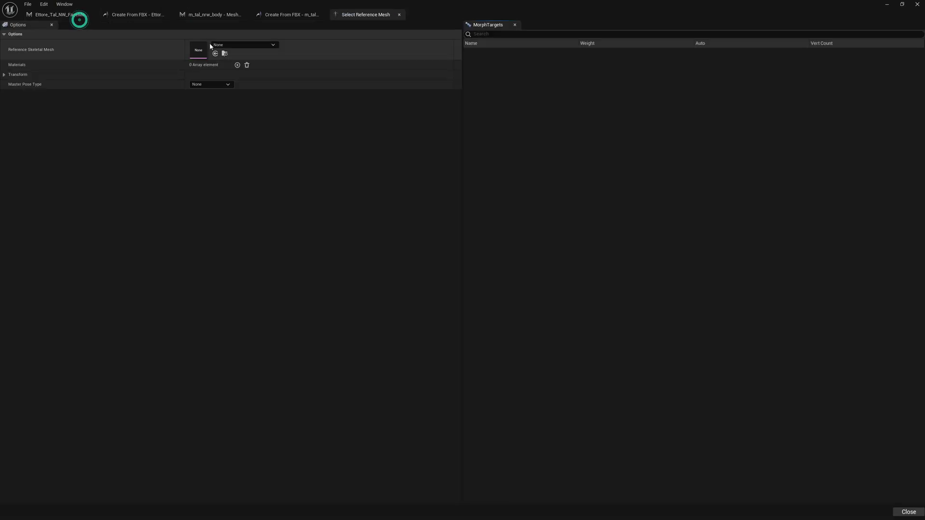
pyautogui.click(212, 45)
pyautogui.write('ett')
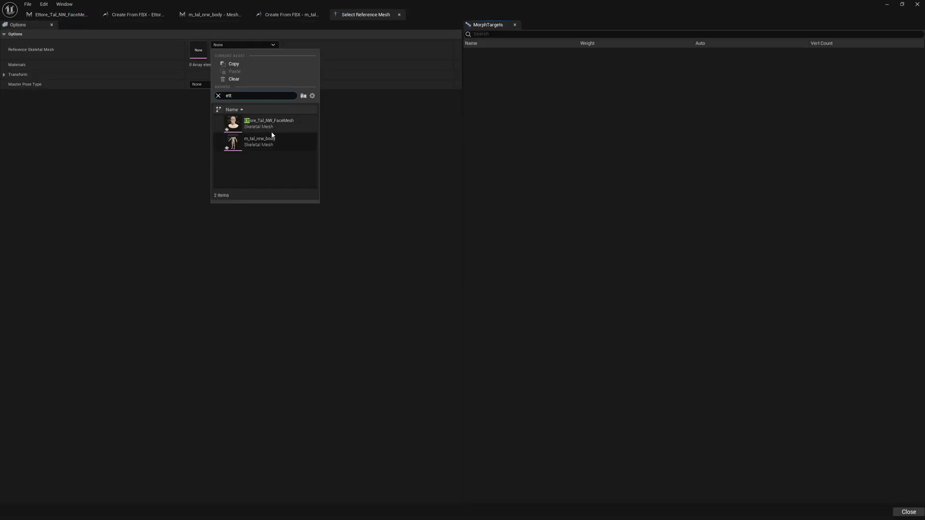
pyautogui.click(270, 141)
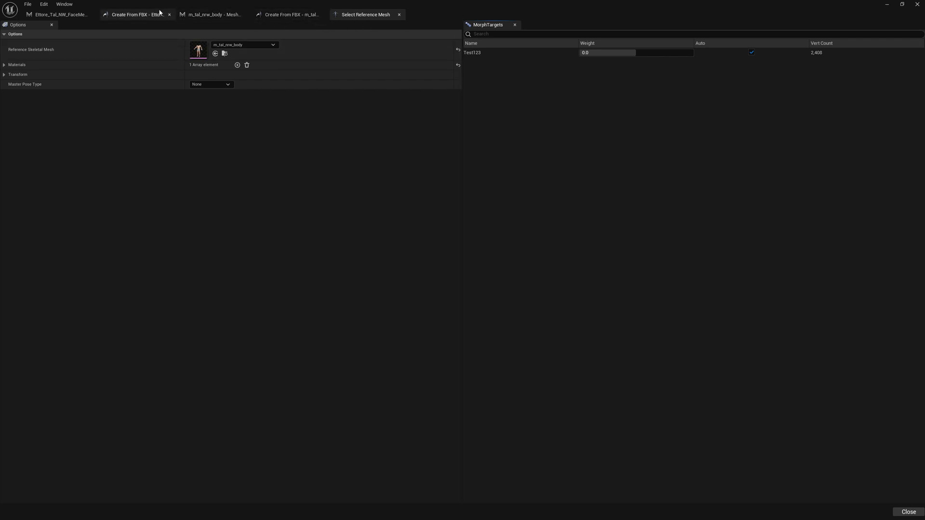
# Step: Set the Test123 morph weight to 1.0 on the reference body and the face mesh, and inspect how head and torso join
pyautogui.moveTo(632, 53); pyautogui.dragTo(688, 52)
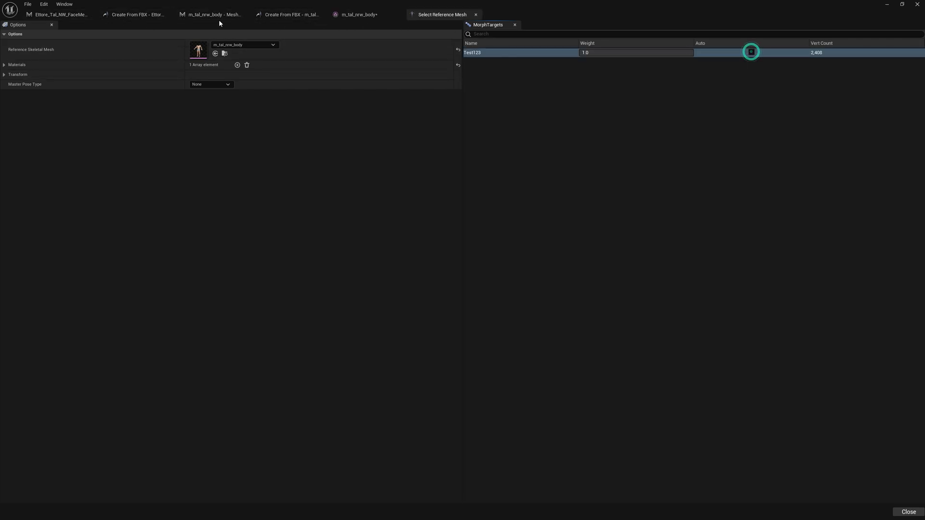
pyautogui.click(67, 14)
pyautogui.moveTo(486, 169); pyautogui.dragTo(458, 171)
pyautogui.moveTo(458, 171); pyautogui.dragTo(496, 284, button='right')
pyautogui.moveTo(509, 231); pyautogui.dragTo(472, 206)
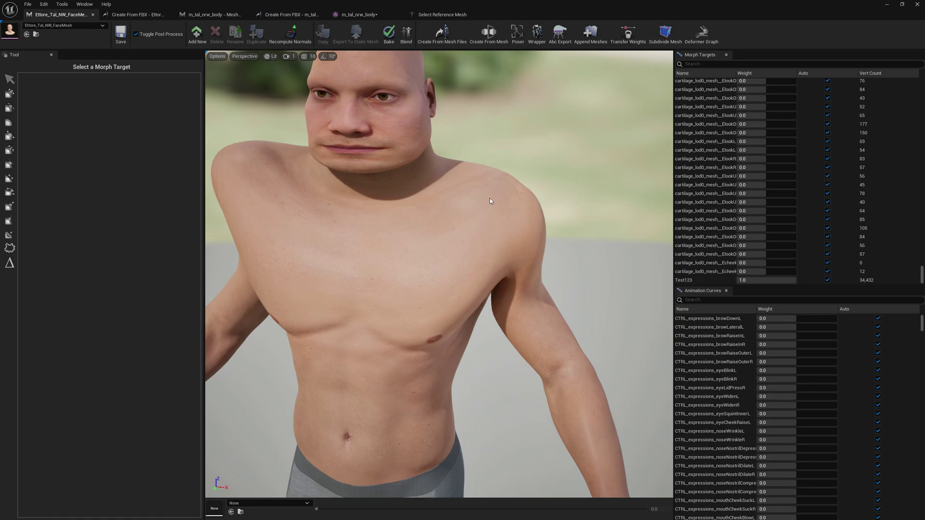
pyautogui.moveTo(500, 205); pyautogui.dragTo(501, 214)
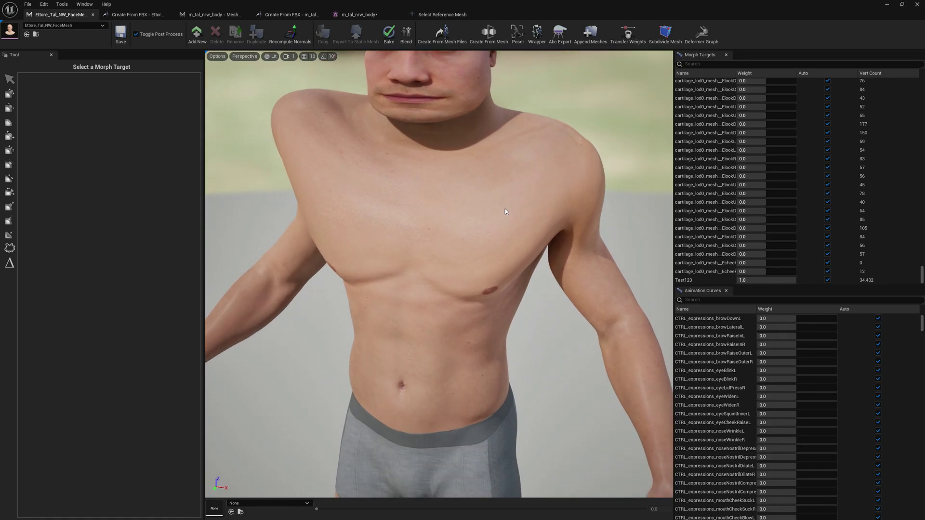